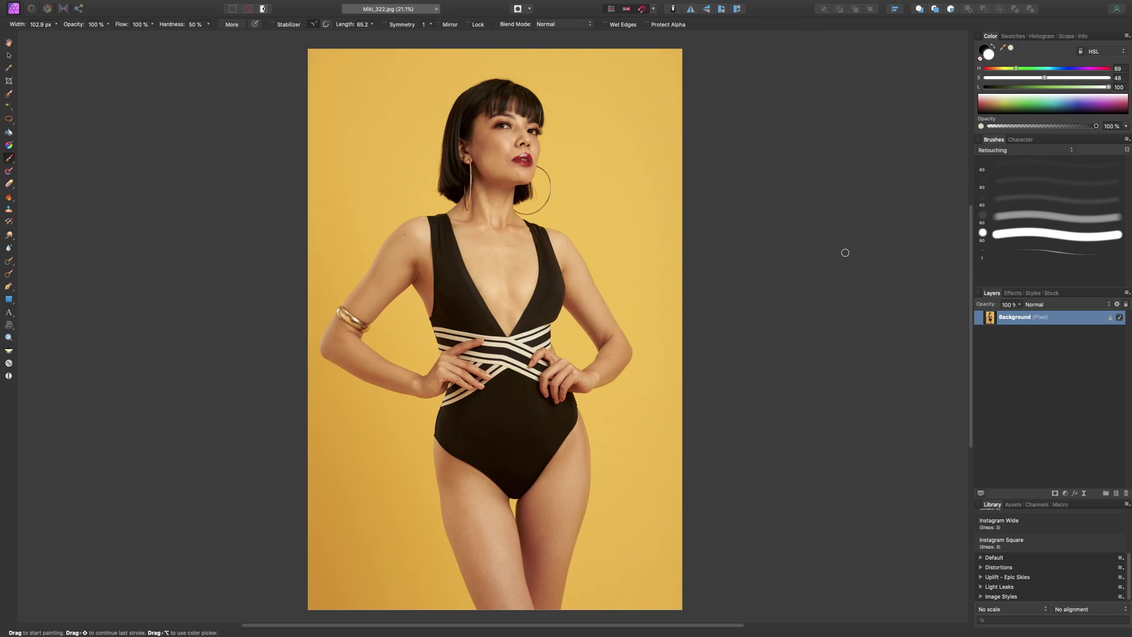
- Sample the cream colour of a light waistband stripe with the Color Picker, using an Average (5x5) radius
left_click(9, 69)
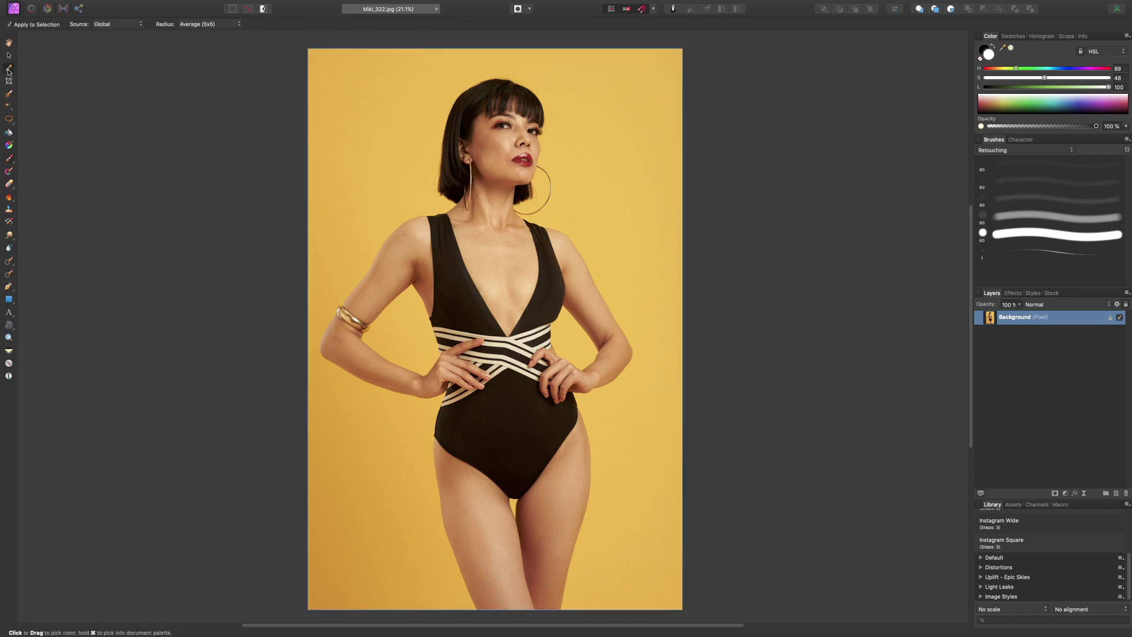
left_click(228, 25)
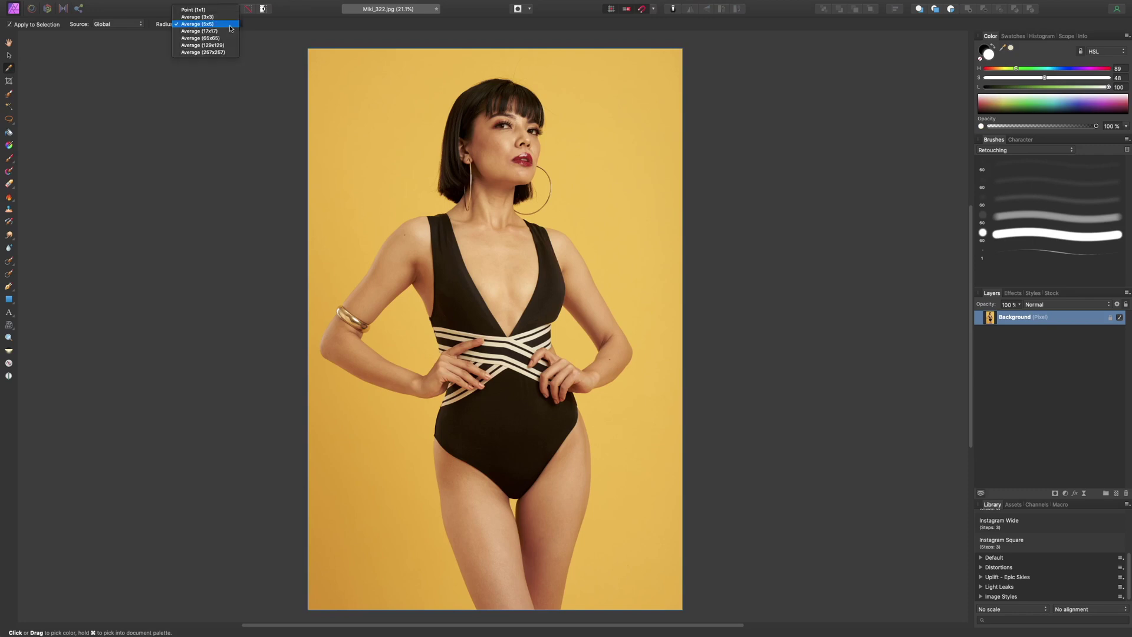
left_click(228, 24)
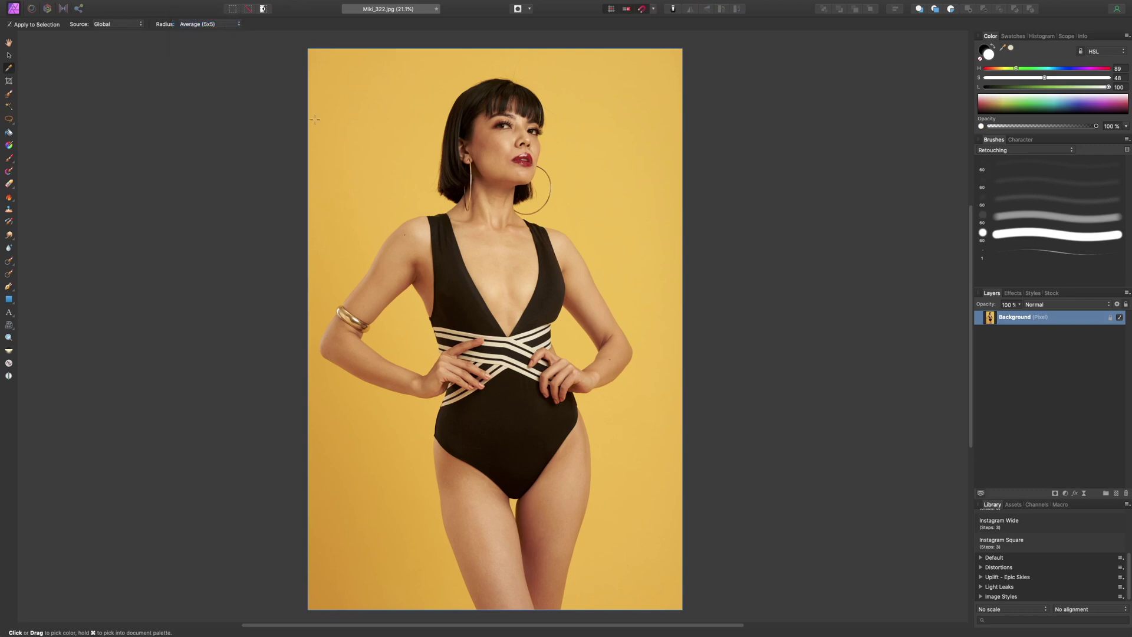
scroll(490, 248, "up", 6)
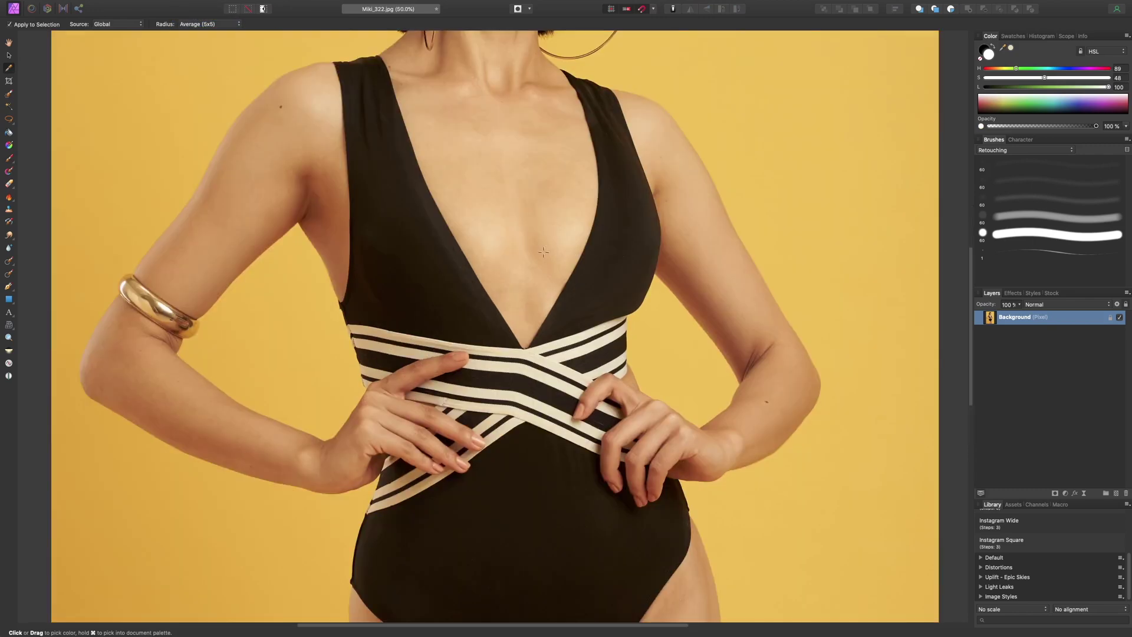
scroll(543, 252, "up", 2)
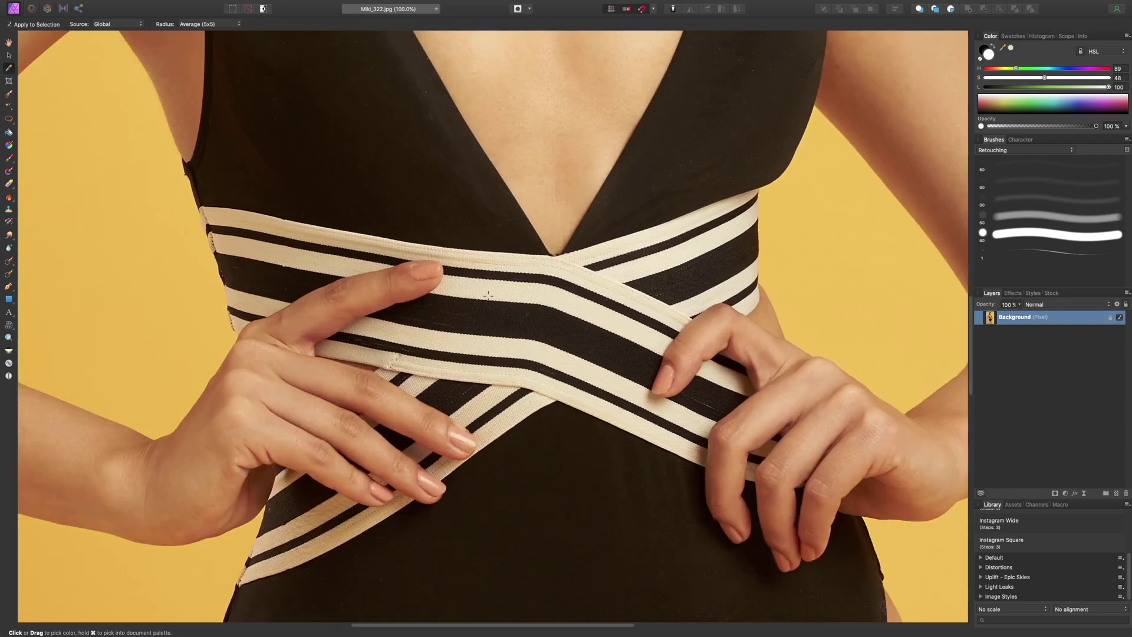
left_click(540, 293)
key("super+0")
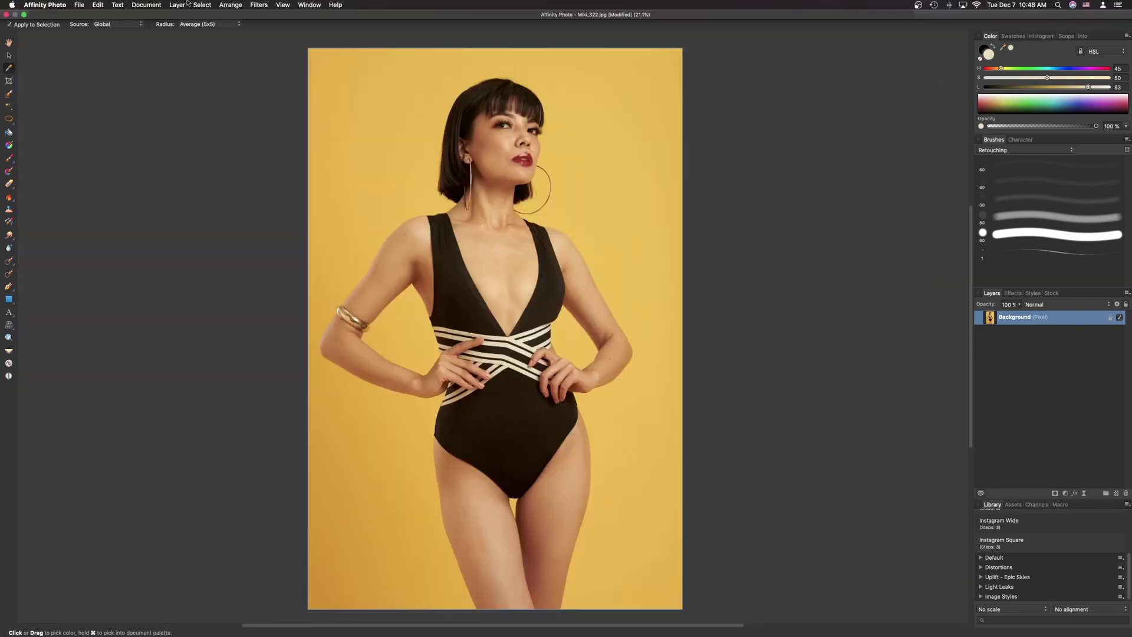
- Add a new fill layer in the sampled cream colour and set its blend mode to Divide
left_click(177, 5)
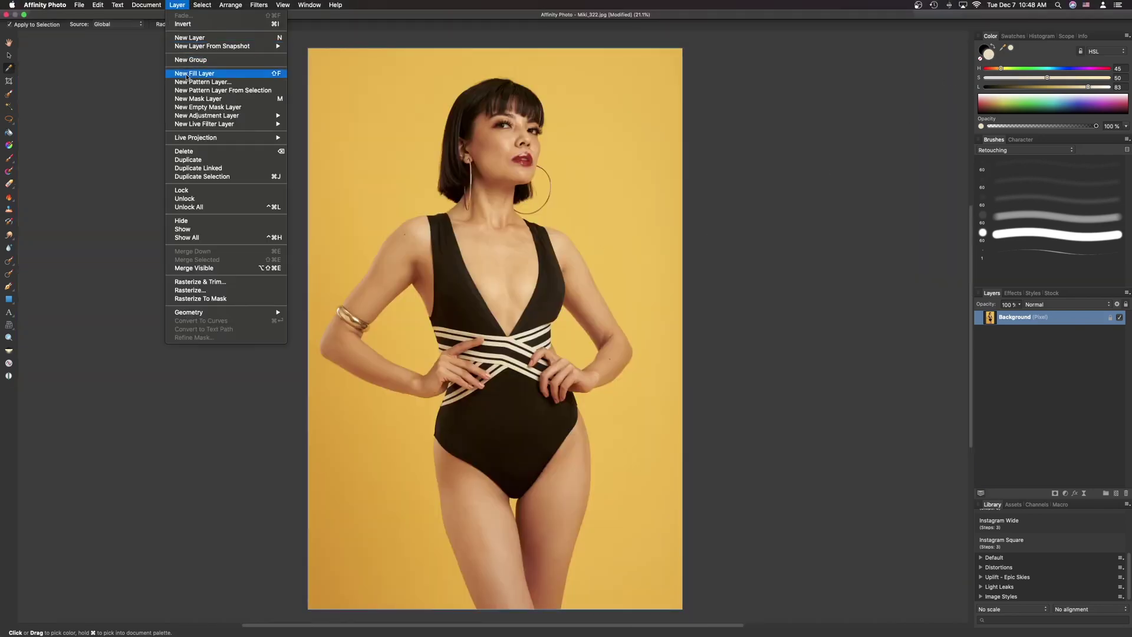
left_click(187, 74)
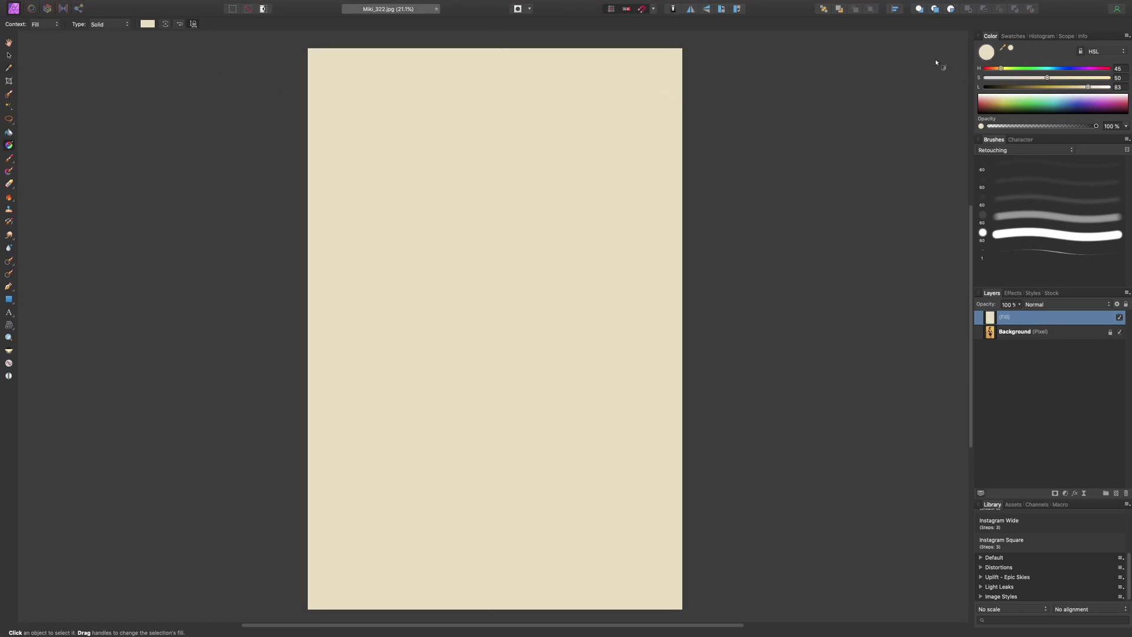
left_click(1081, 305)
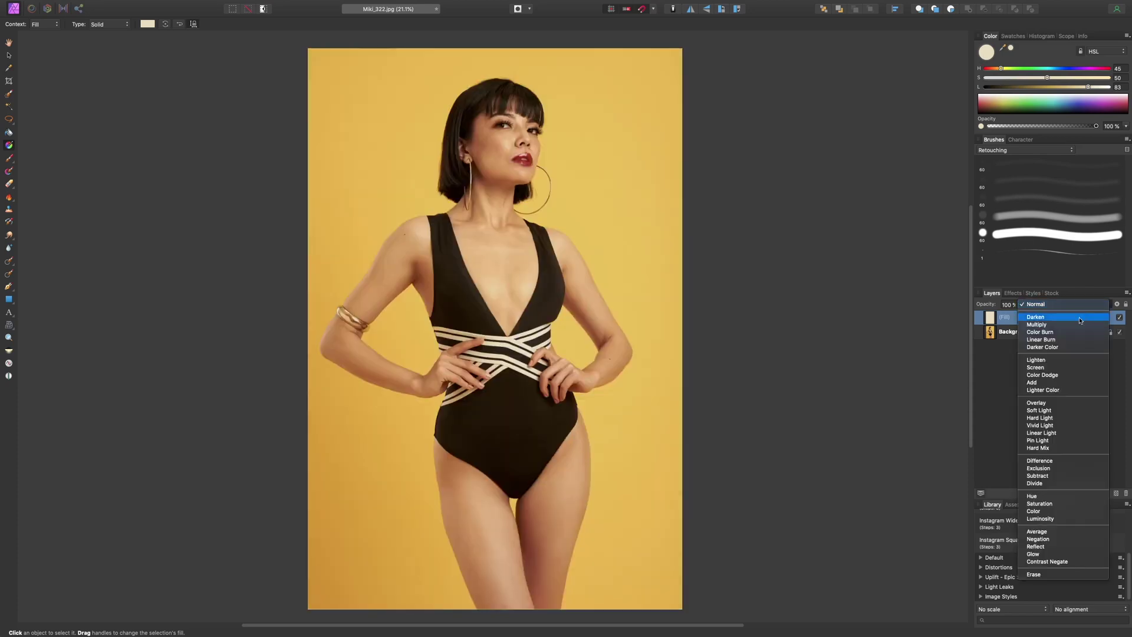
left_click(1057, 485)
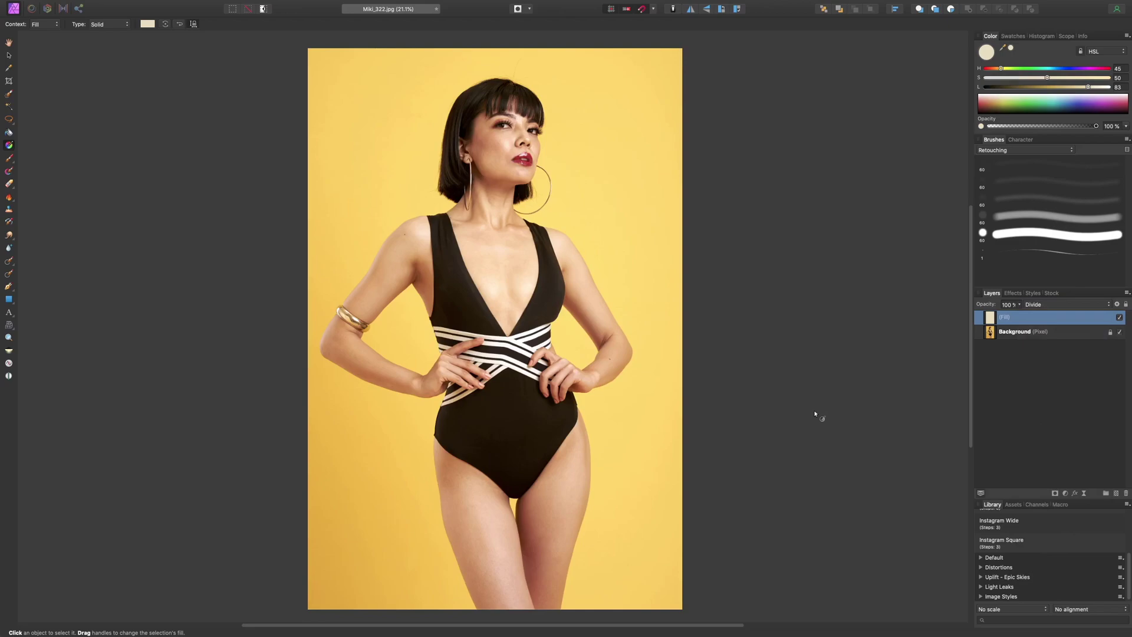
- Compare the photo with and without the Divide fill layer, both close up on the striped waistband and at full view
scroll(644, 367, "up", 10)
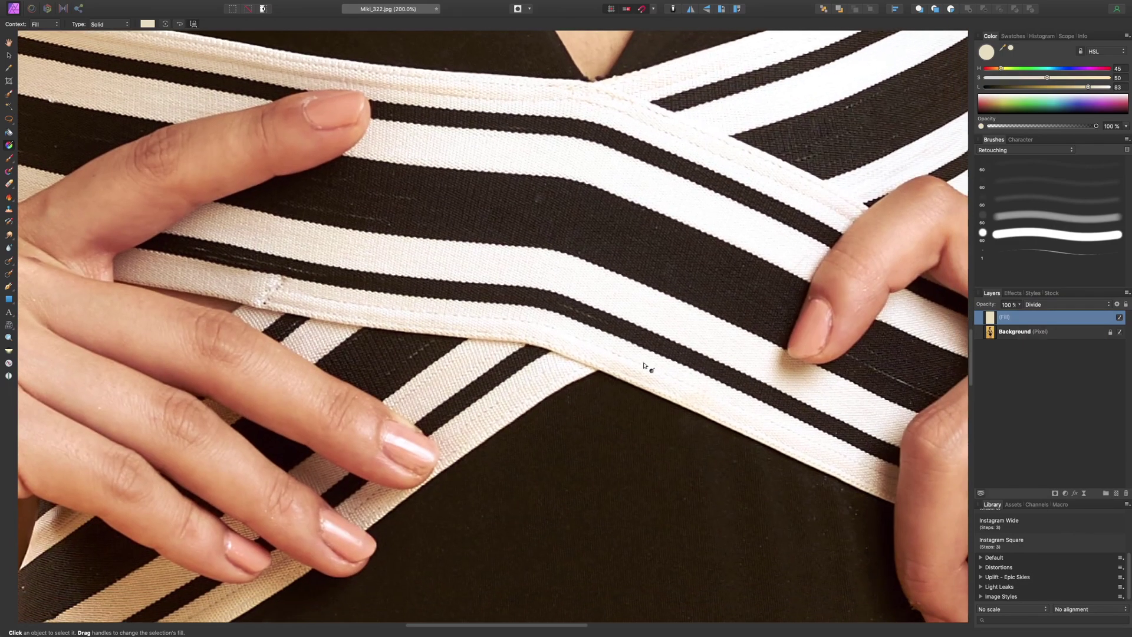
left_click(1119, 317)
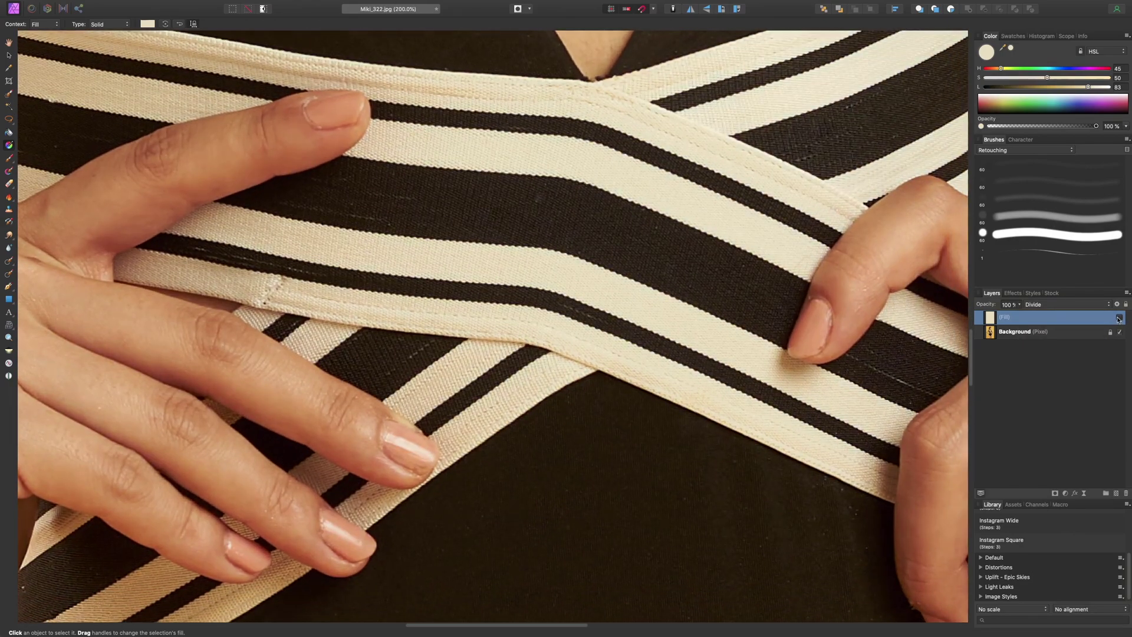
left_click(1119, 317)
key("super+0")
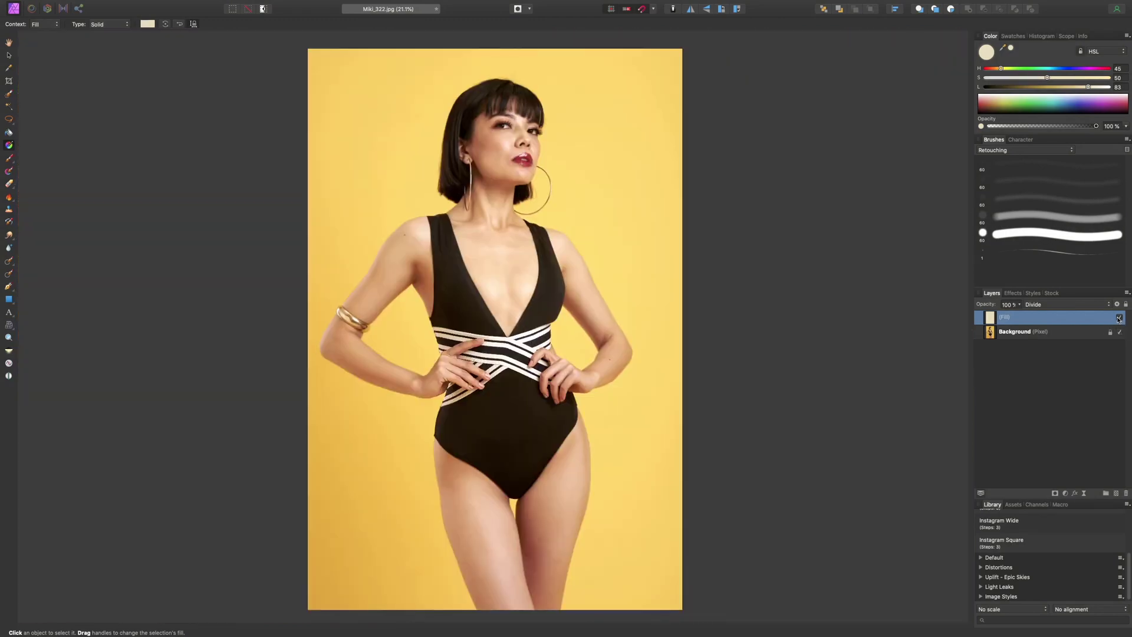
left_click(1119, 317)
left_click(1119, 318)
left_click(1119, 319)
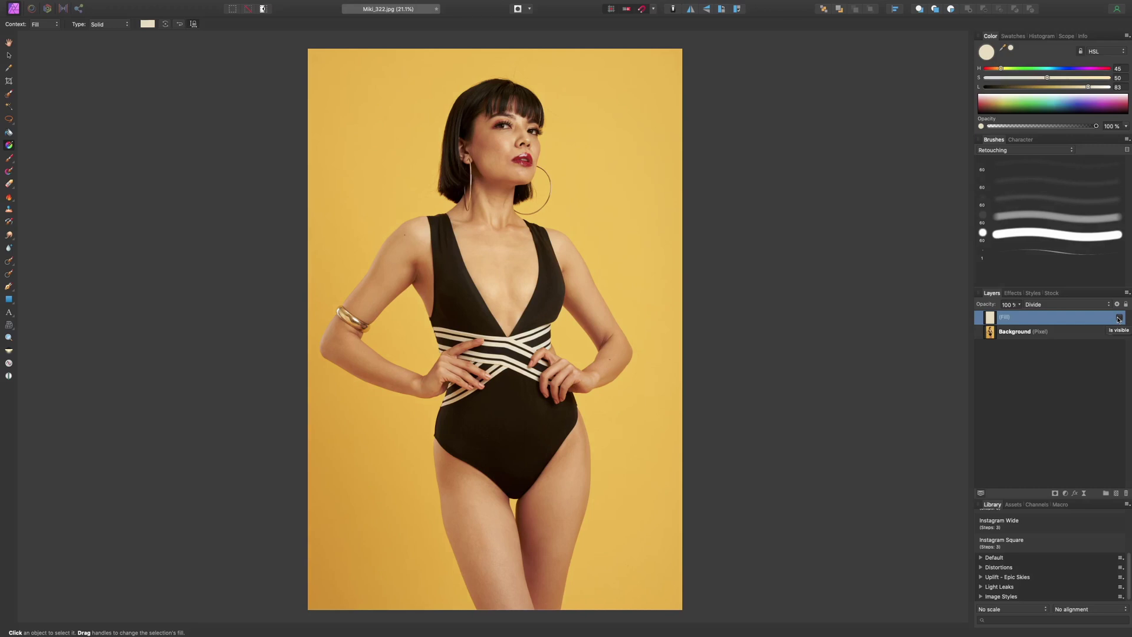
left_click(1119, 318)
- Look over the fill layer's opacity control and its Blend Options, leaving the settings as they are
left_click(1019, 307)
mouse_move(1023, 313)
left_mouse_down()
mouse_move(973, 322)
mouse_move(1020, 325)
left_mouse_up()
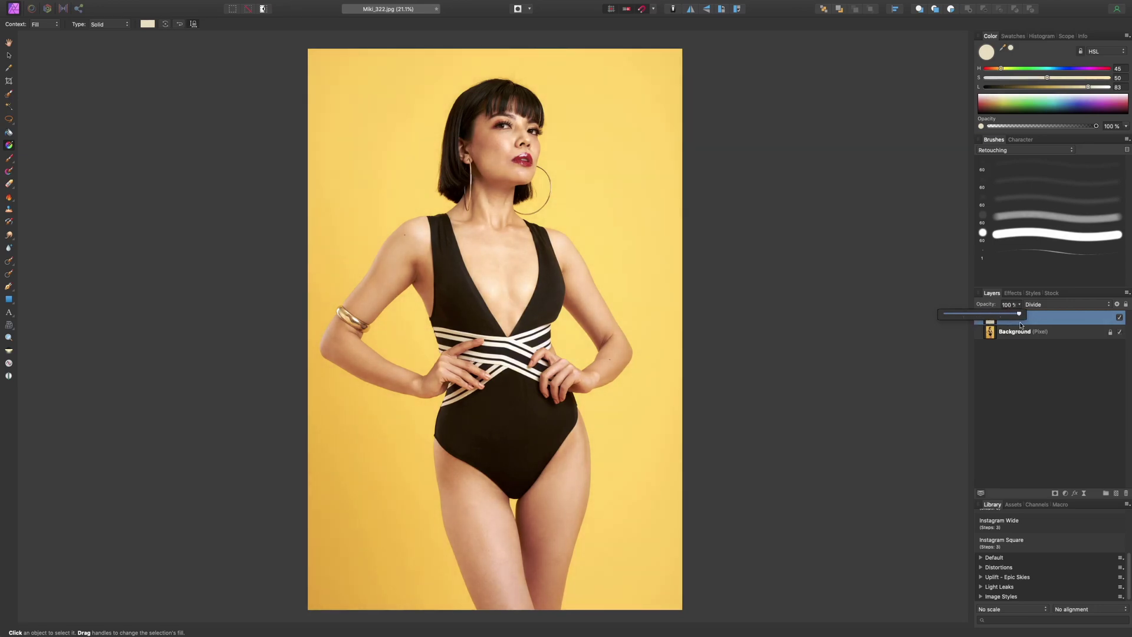
left_click(1117, 304)
mouse_move(978, 336)
left_mouse_down()
mouse_move(979, 405)
mouse_move(993, 352)
left_mouse_up()
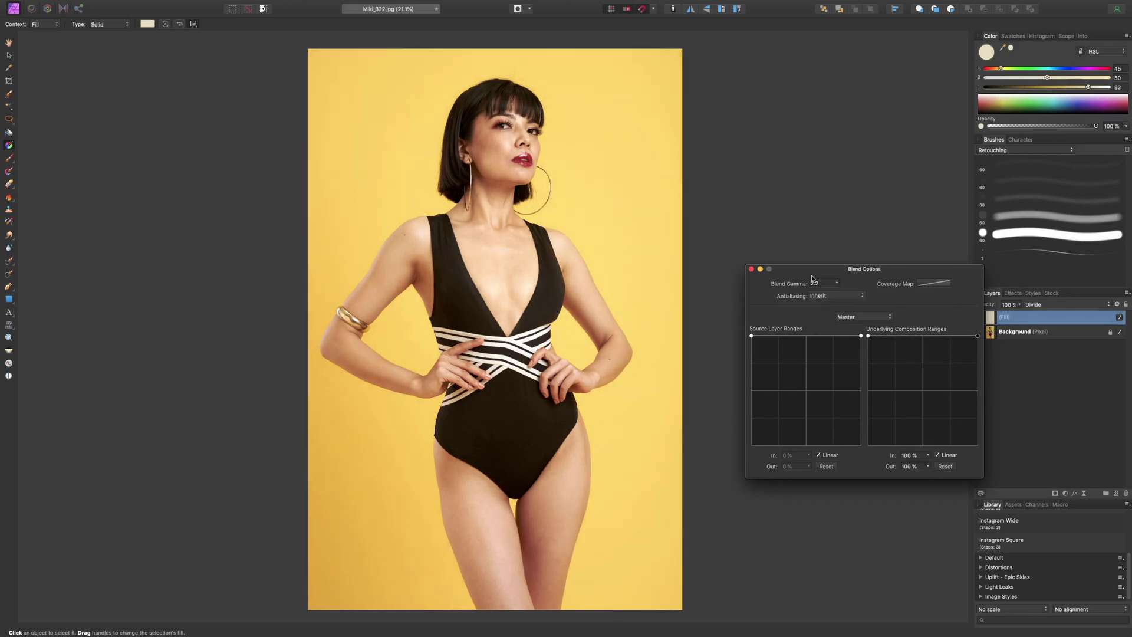
left_click(751, 269)
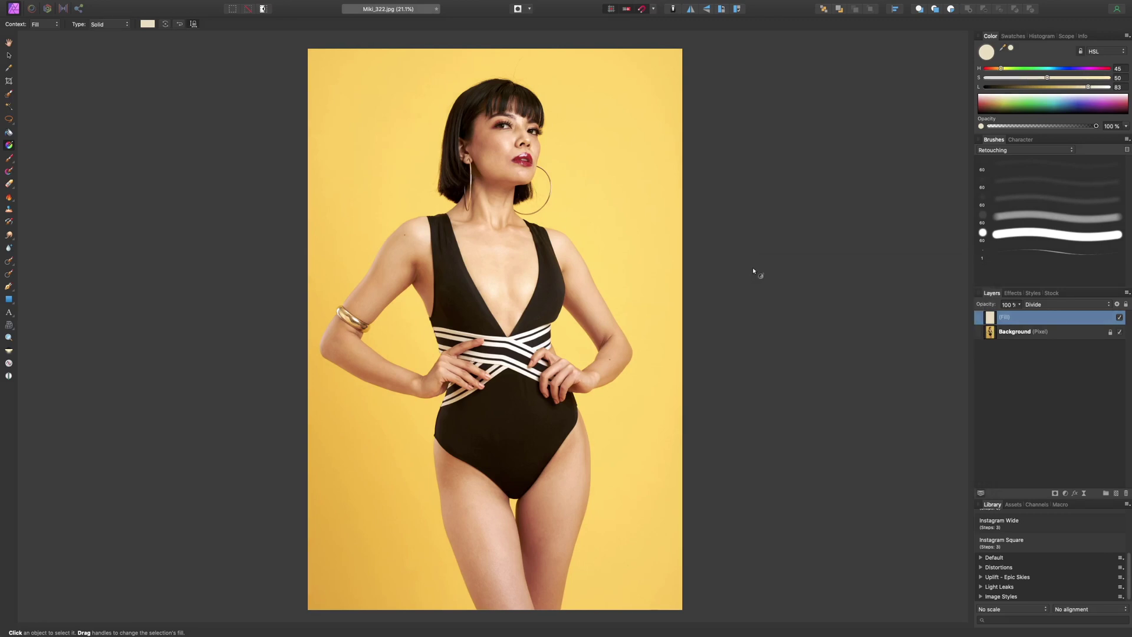
- Examine the colour of the black swimsuit fabric up close below the waistband, then the whole photo
key("super+plus")
key("super+plus")
key("super+plus")
key("super+plus")
key("super+plus")
key("super+plus")
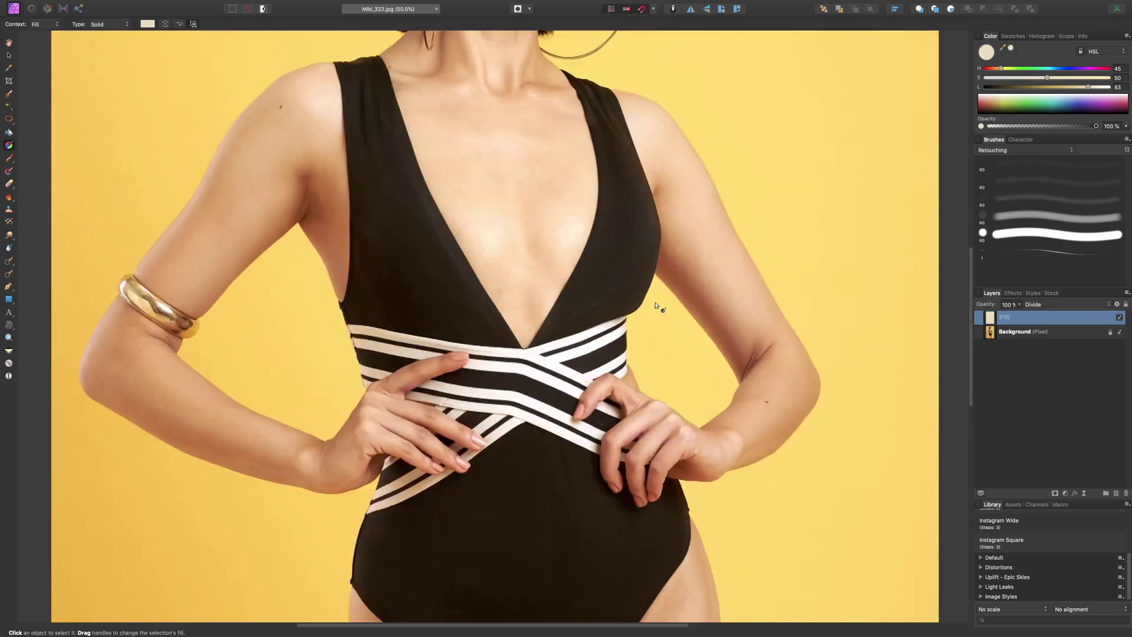
scroll(690, 303, "down", 5)
key("super+plus")
key("super+plus")
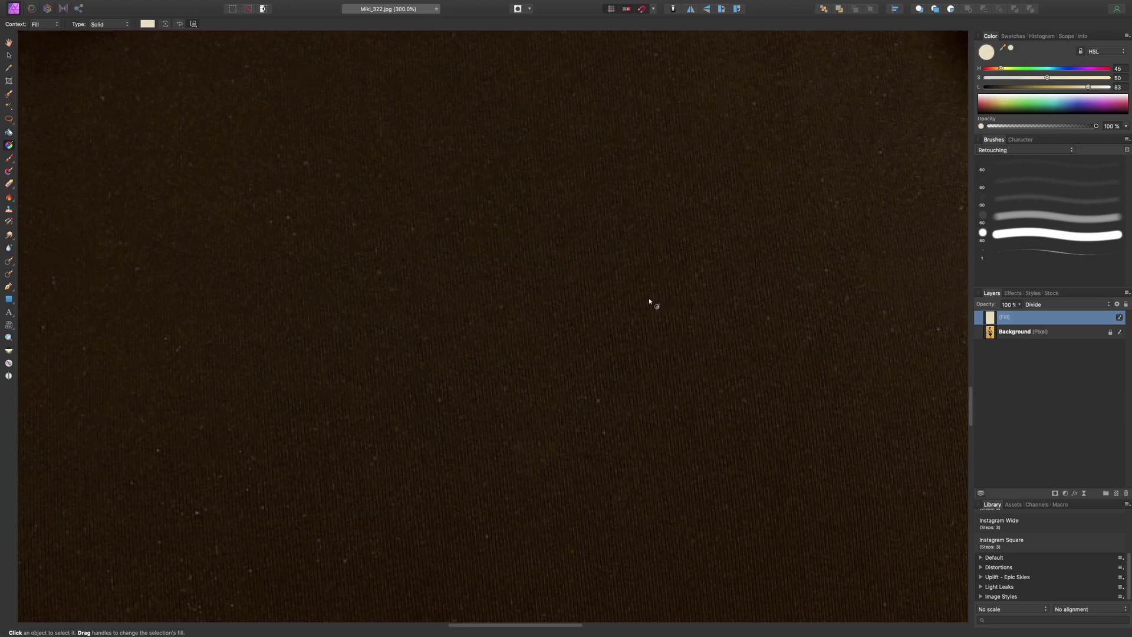
key("h")
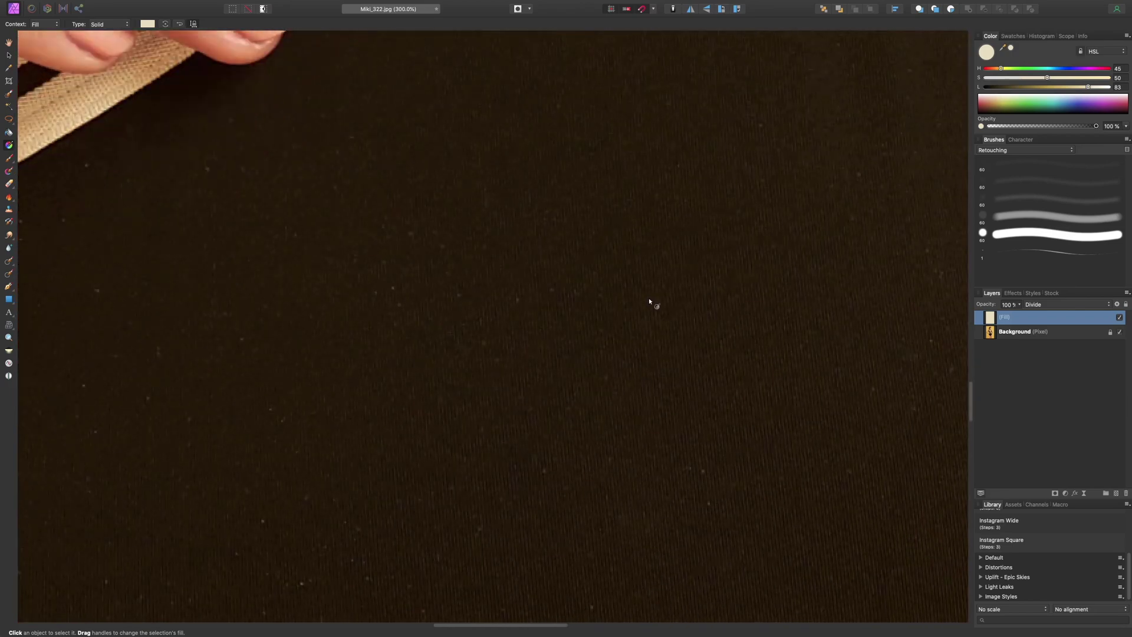
key("h")
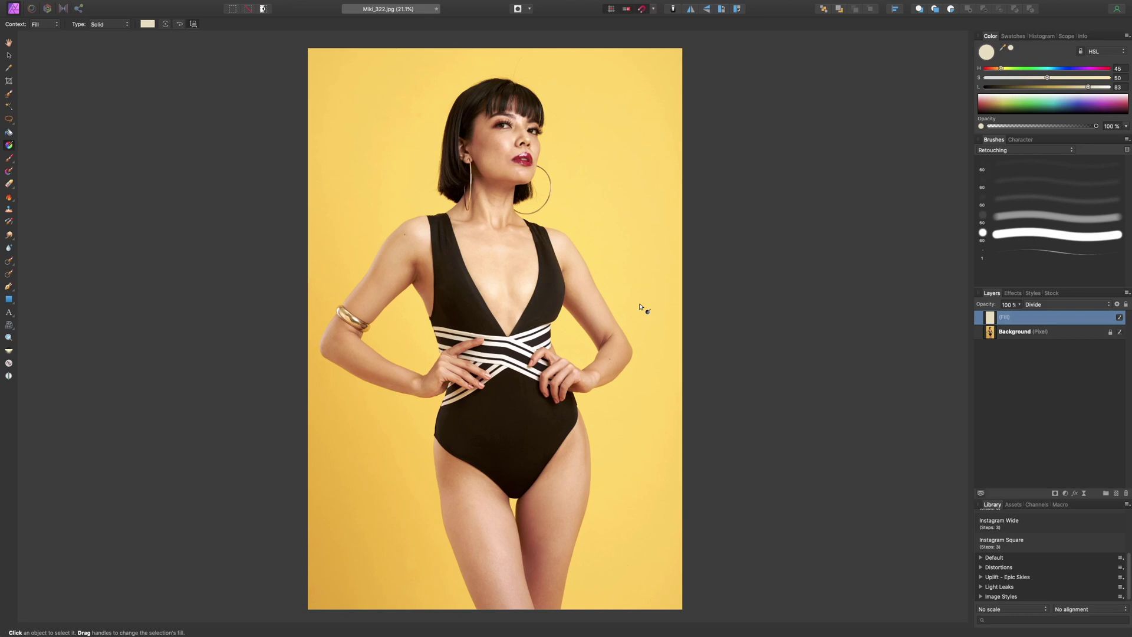
- Delete the Divide fill layer from the document
key("Delete")
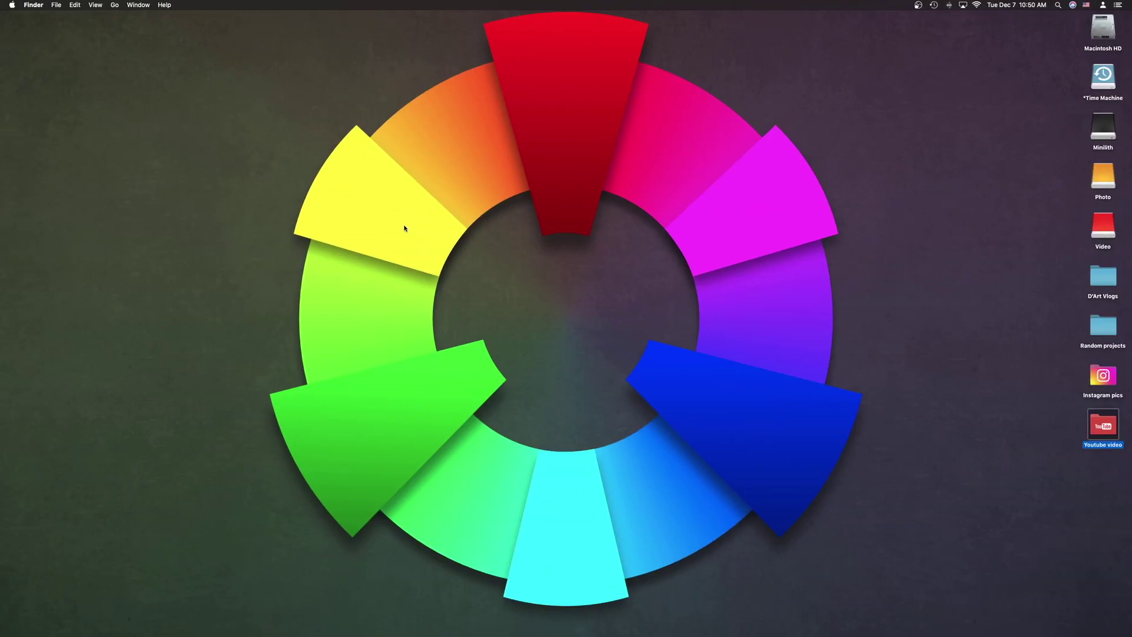
key("ctrl+Right")
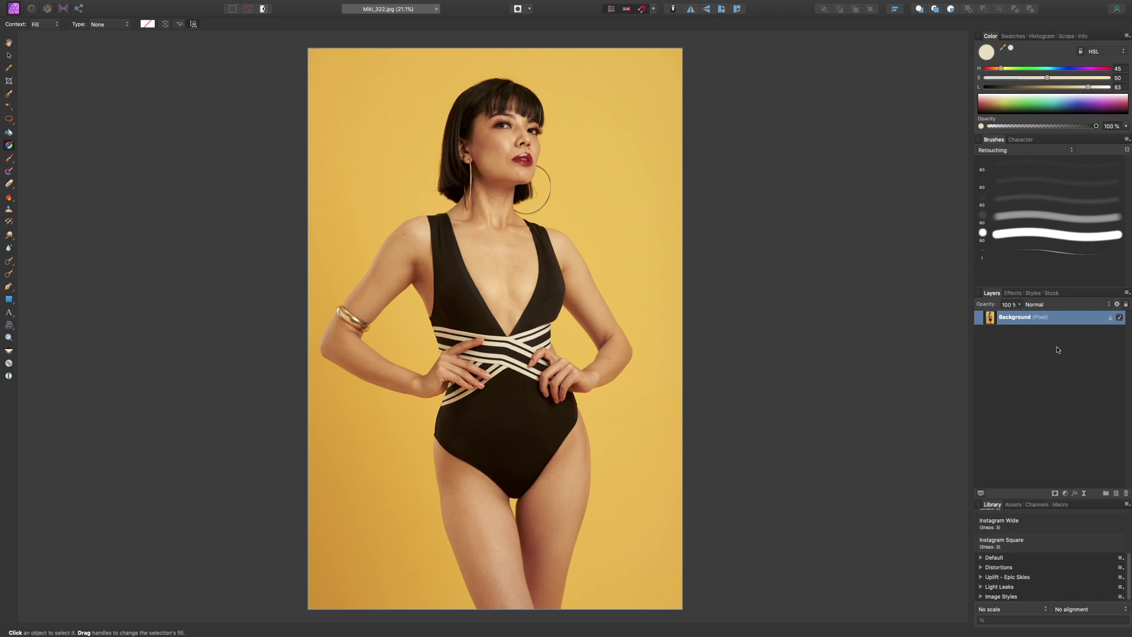
- Duplicate the Background layer and apply an Average blur to the copy
key("super+j")
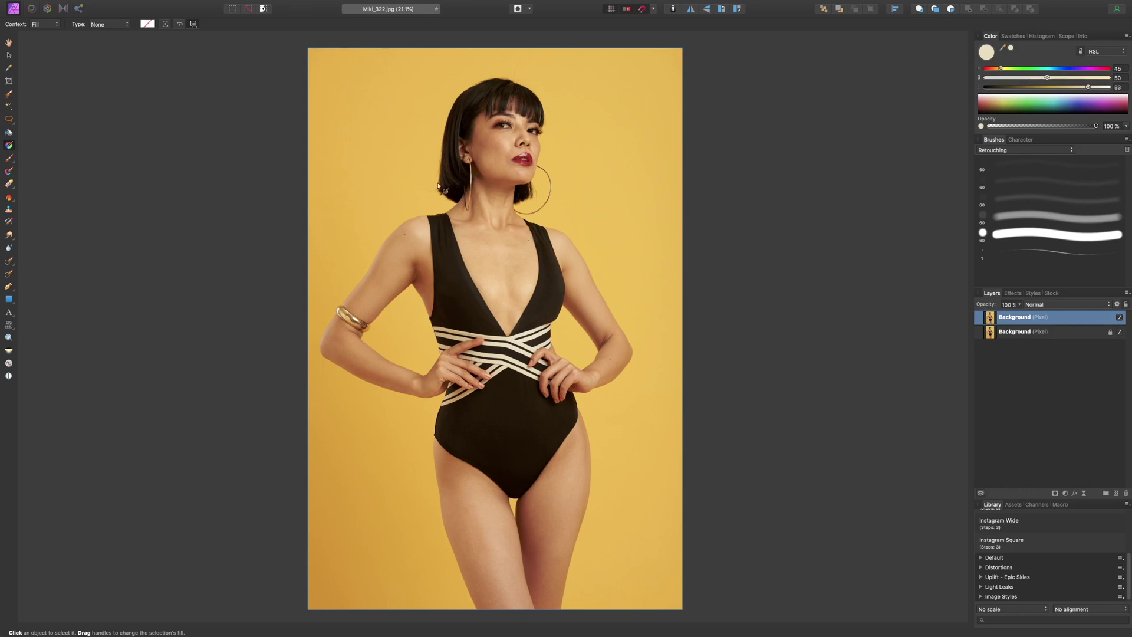
mouse_move(310, 3)
left_click(261, 4)
mouse_move(262, 29)
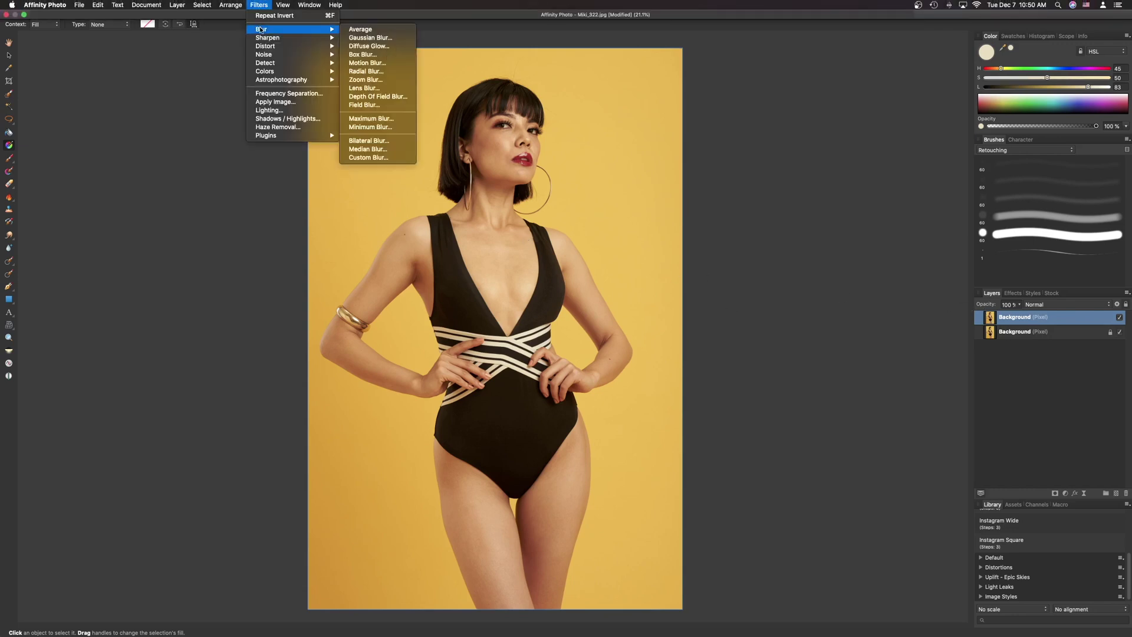
left_click(388, 30)
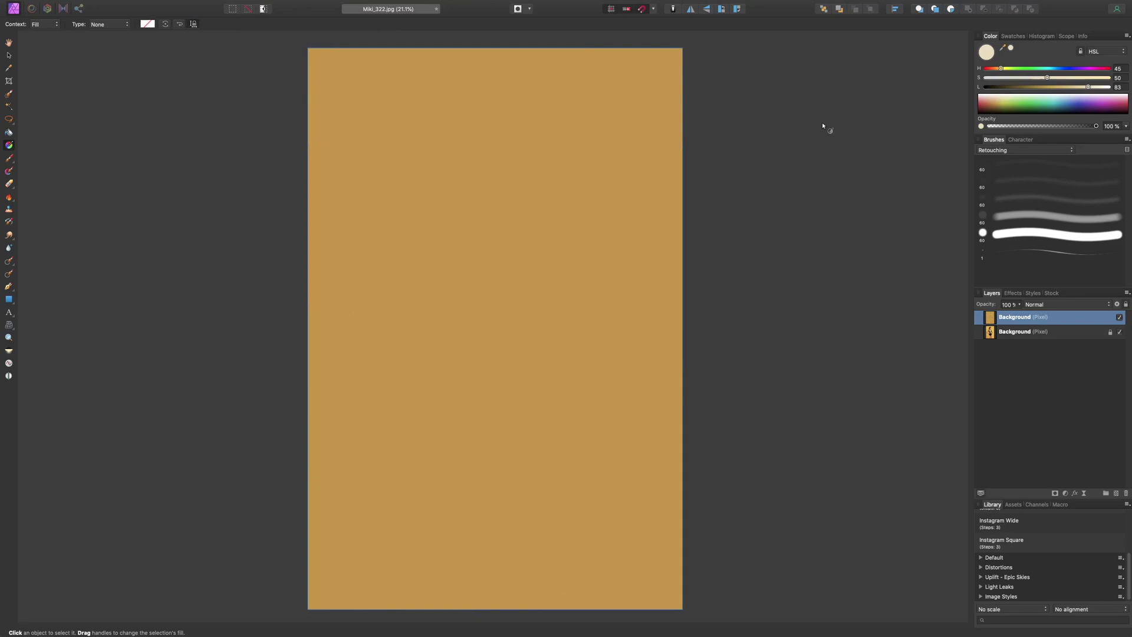
- Invert the averaged copy's colour and set its blend mode to Soft Light
mouse_move(202, 4)
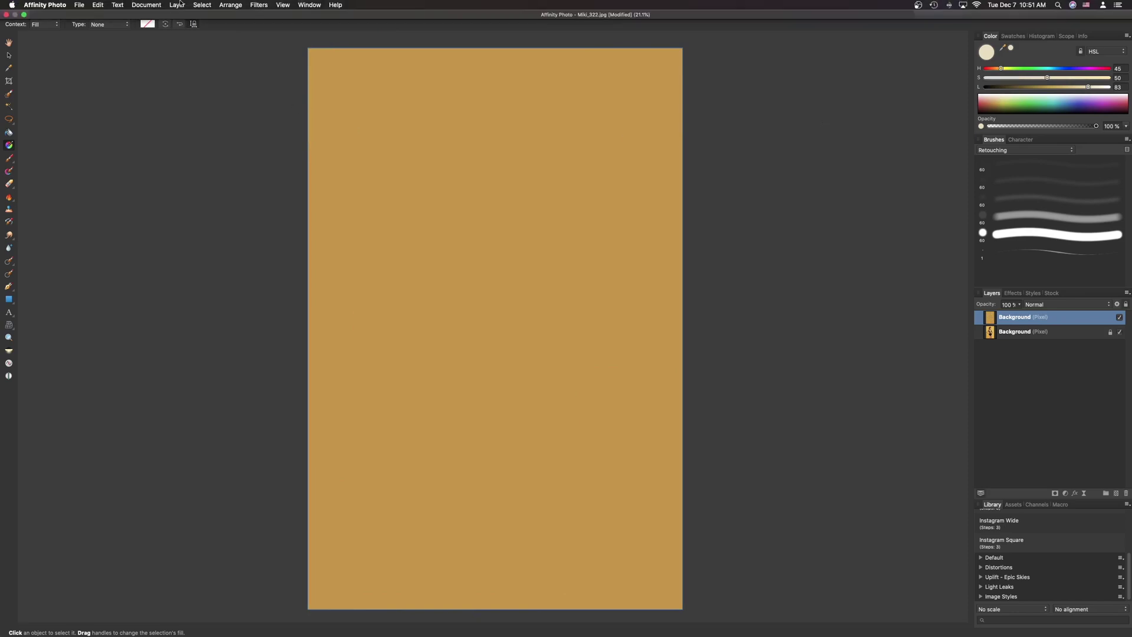
left_click(177, 5)
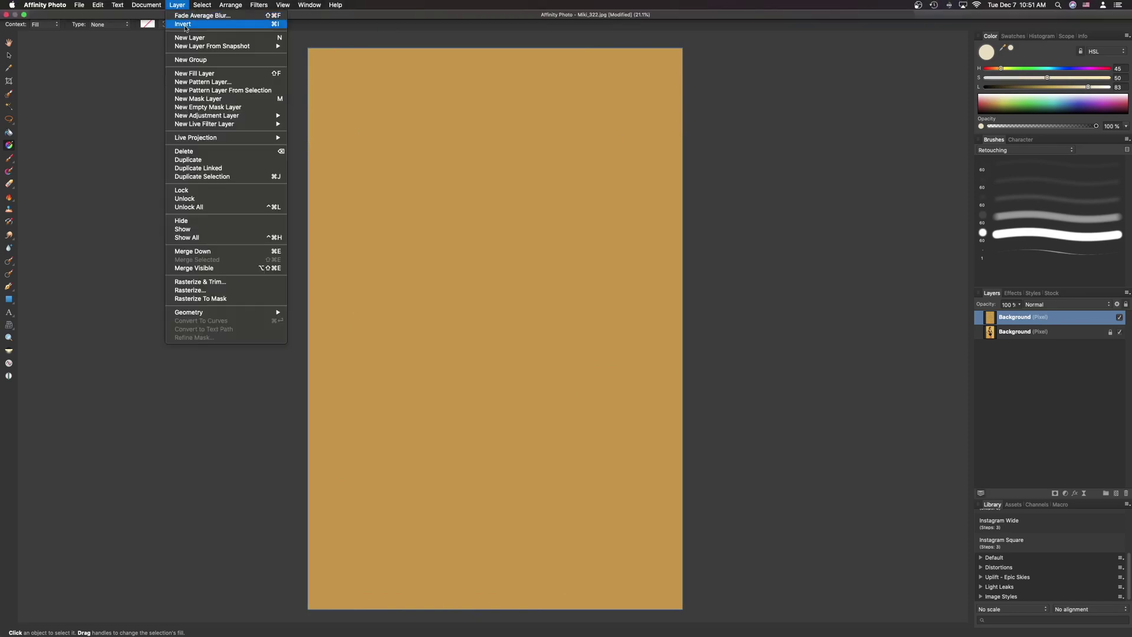
left_click(186, 27)
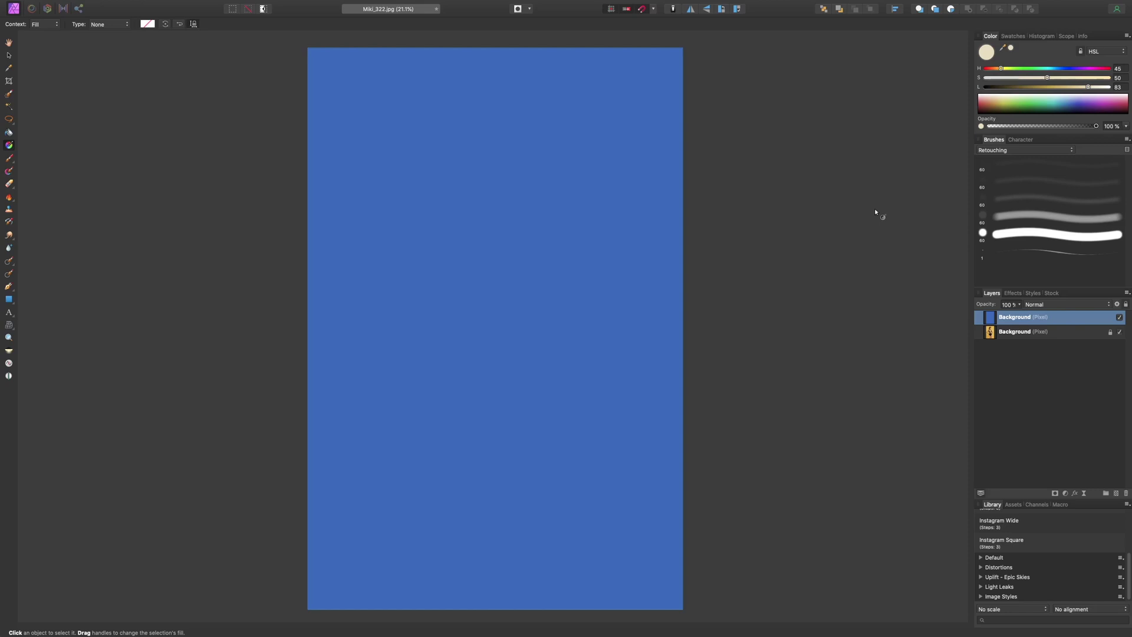
left_click(1084, 308)
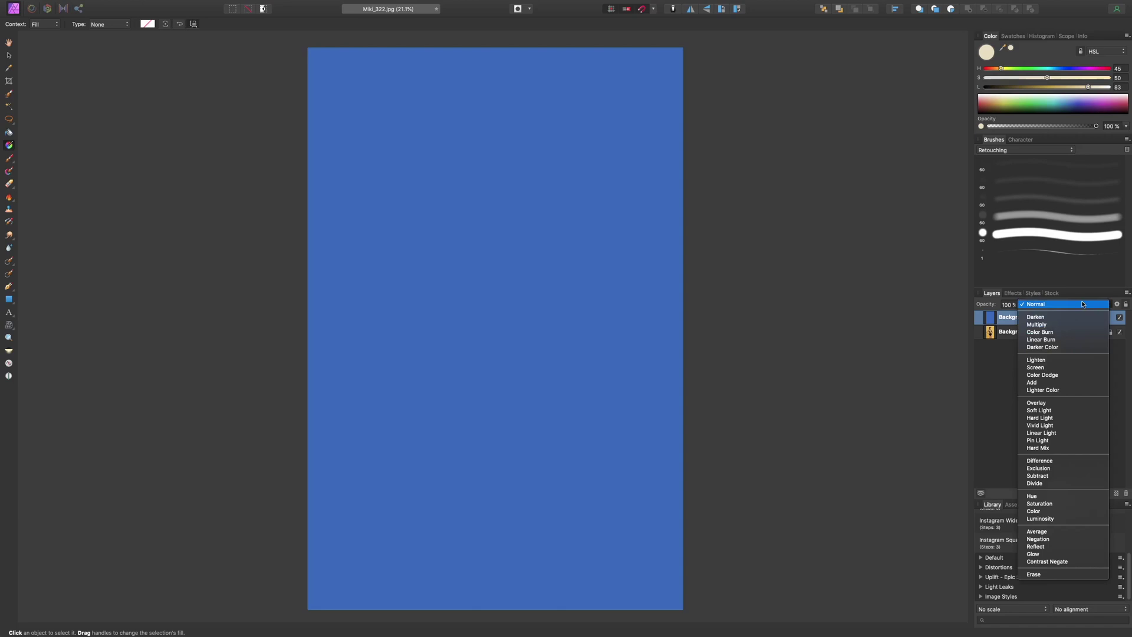
left_click(1052, 411)
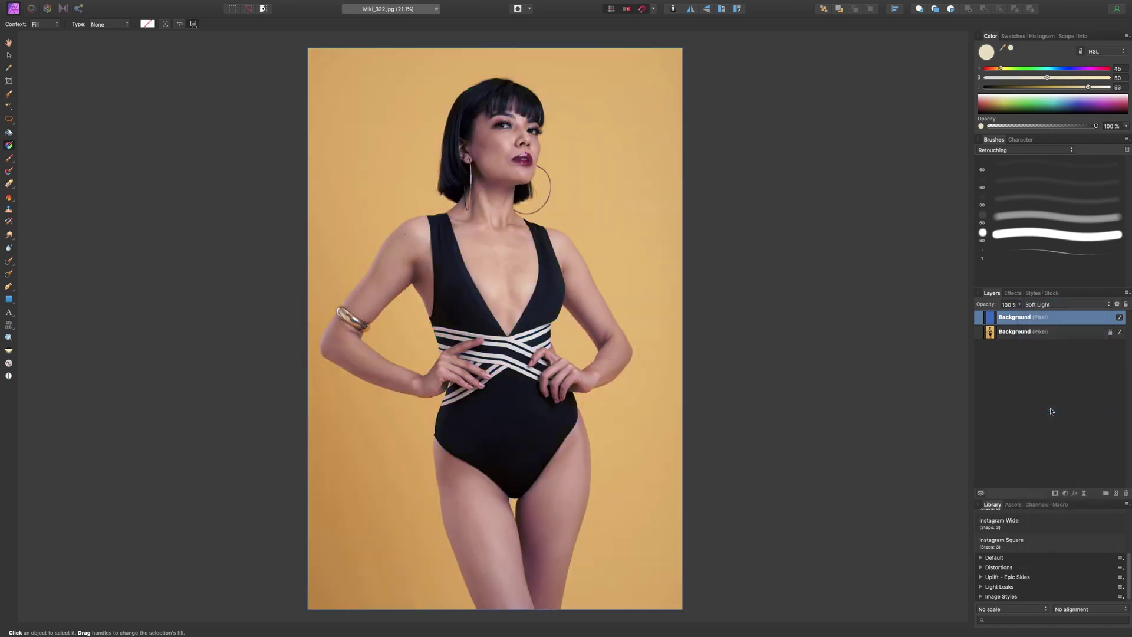
- Lower the Soft Light layer's opacity to 36% and check its effect on the striped waistband and black fabric
left_click(1019, 305)
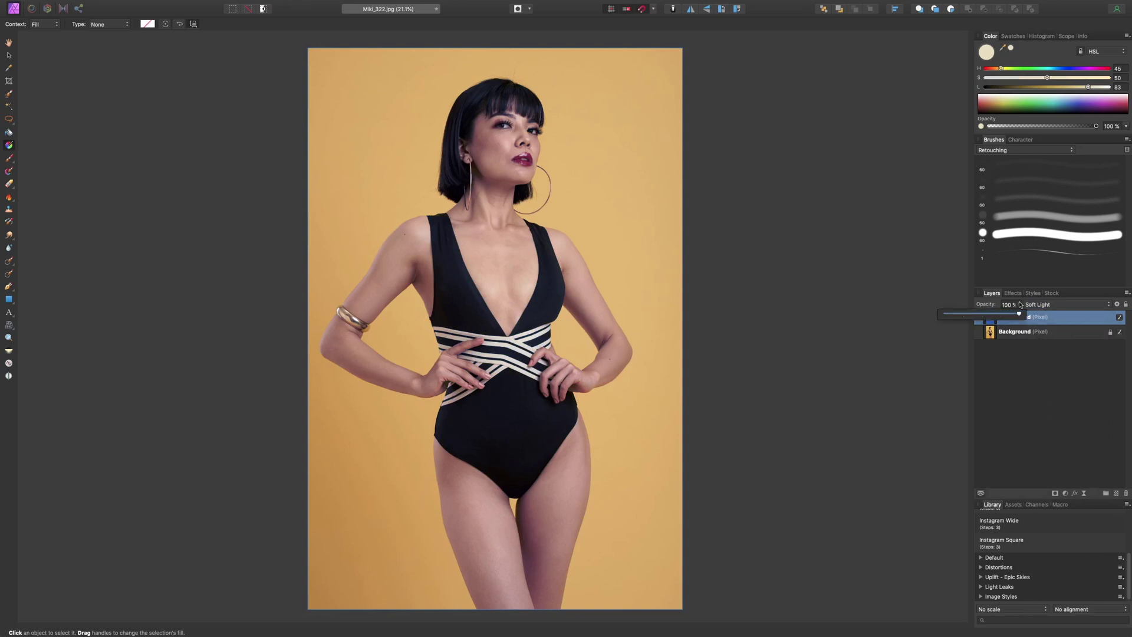
left_click_drag(1021, 316, 973, 318)
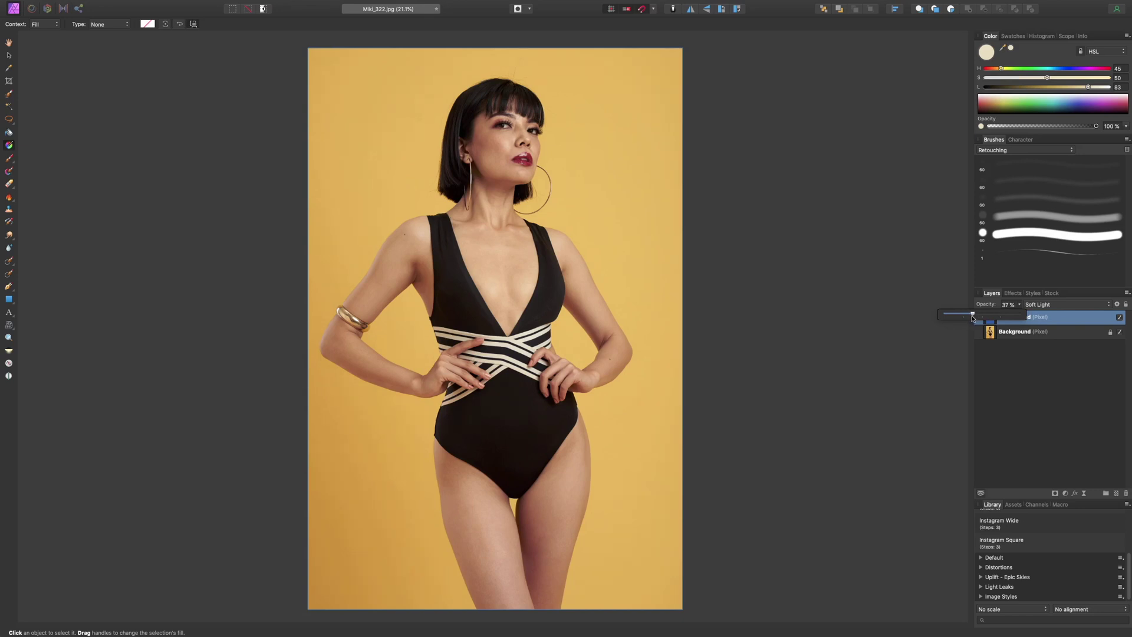
left_click(1120, 317)
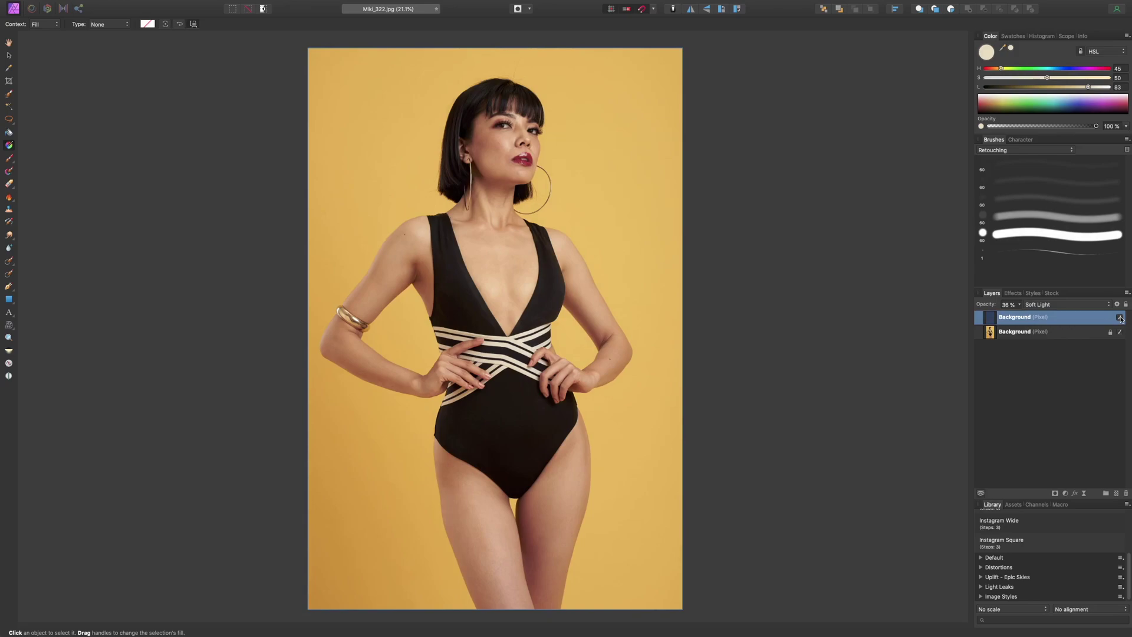
scroll(691, 321, "up", 10)
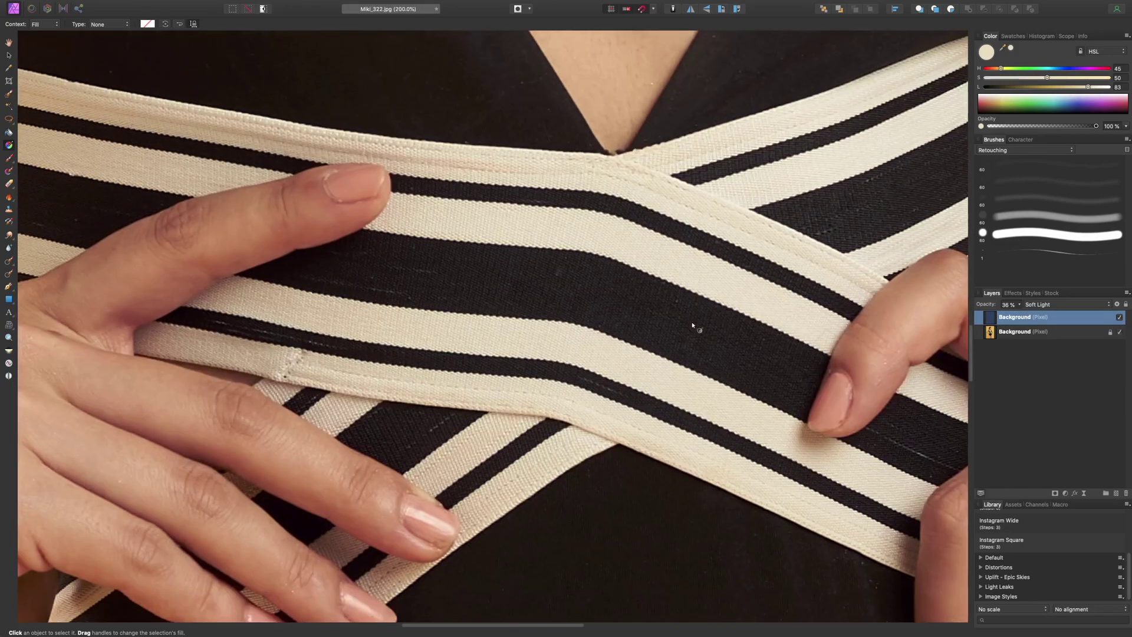
- Raise the Soft Light layer's opacity to 55% and inspect the black fabric and striped waistband up close
scroll(691, 321, "down", 5)
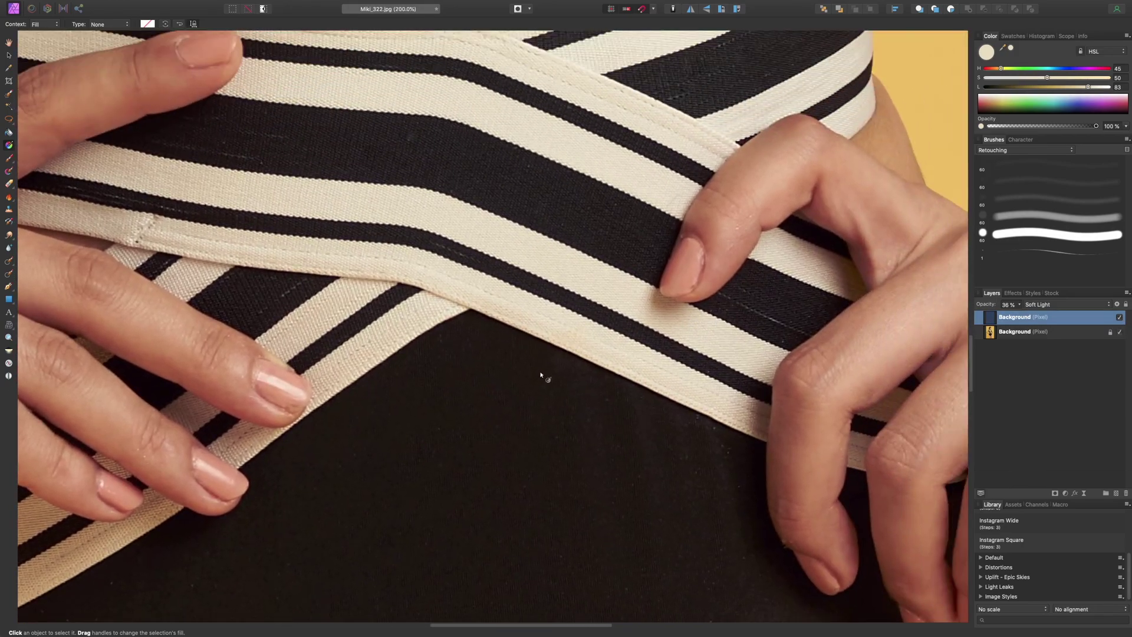
scroll(541, 375, "down", 4)
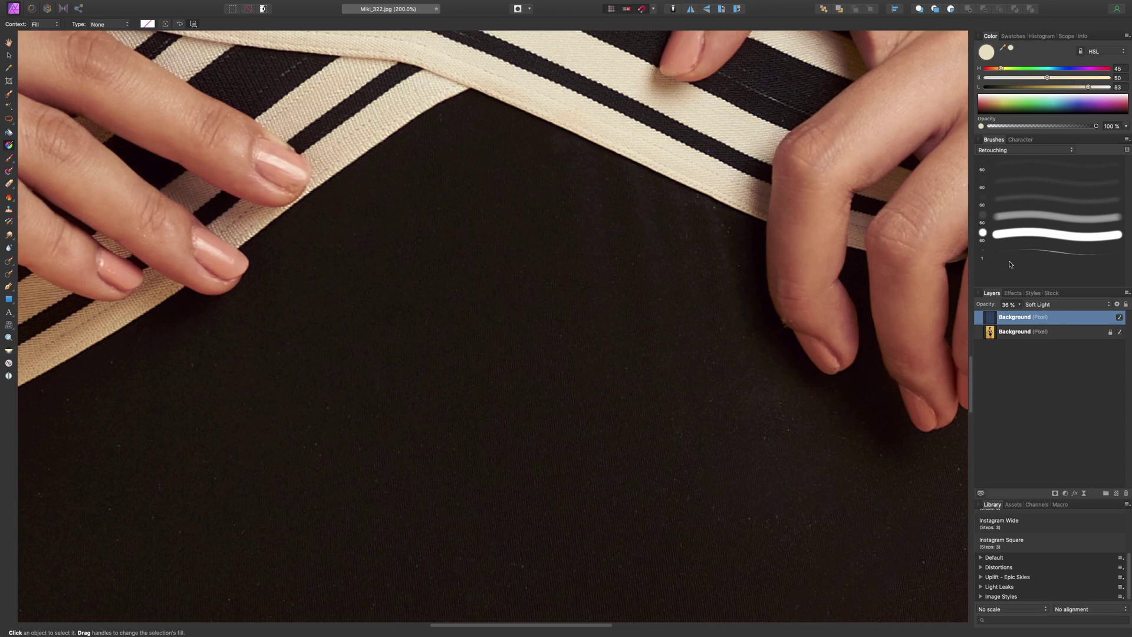
left_click(1019, 304)
left_click_drag(1019, 314, 1033, 316)
key("super+0")
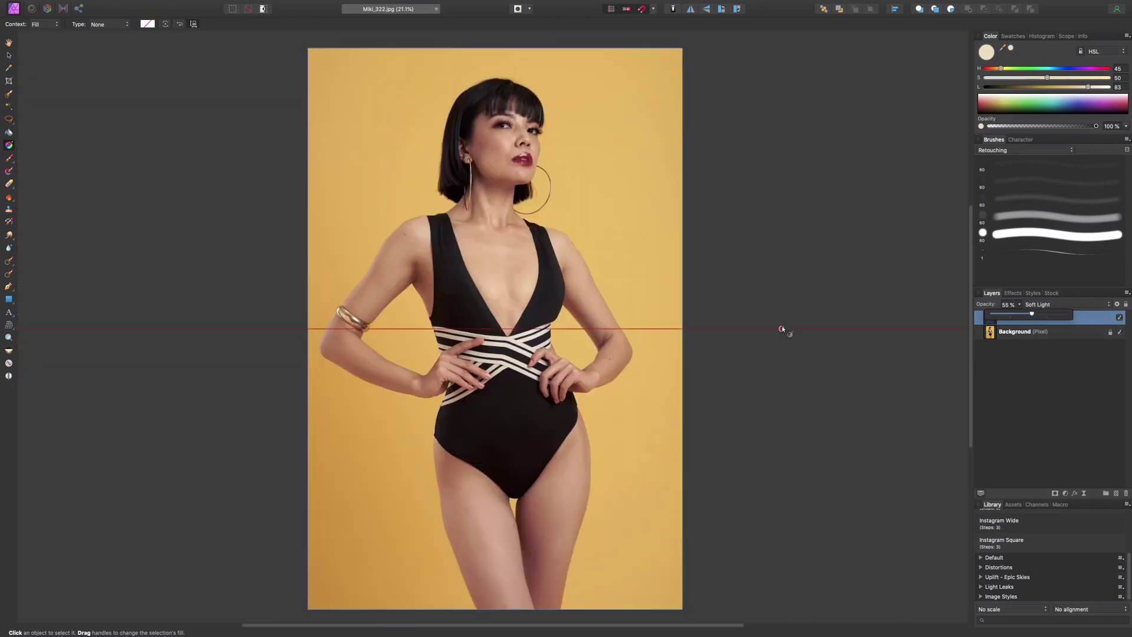
scroll(555, 239, "up", 3)
scroll(554, 239, "up", 3)
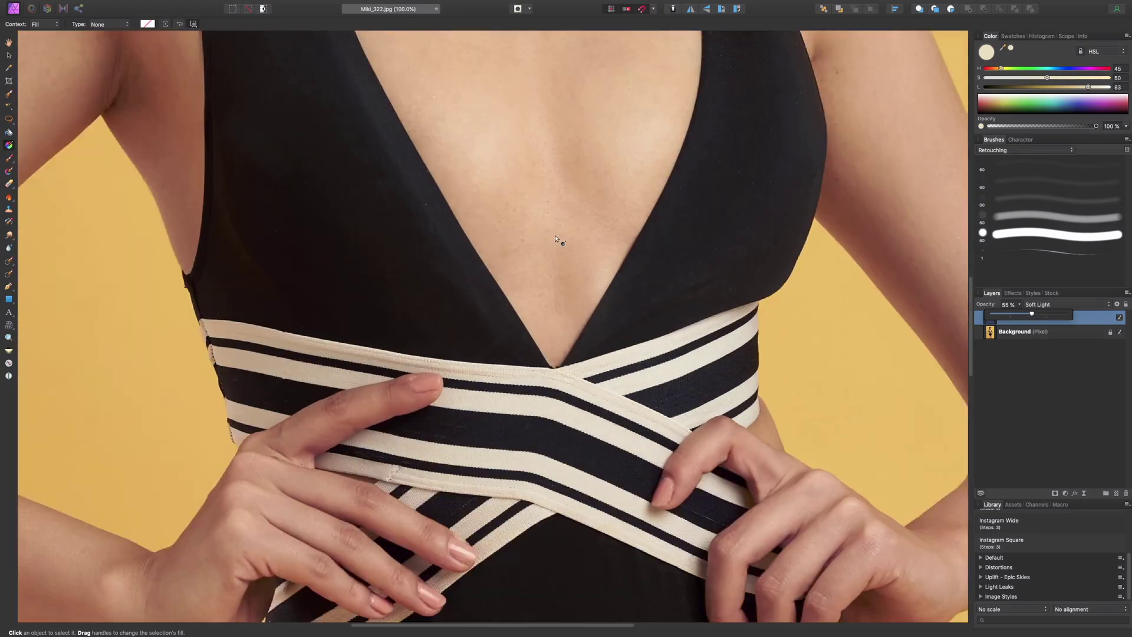
scroll(554, 239, "up", 10)
key("super+0")
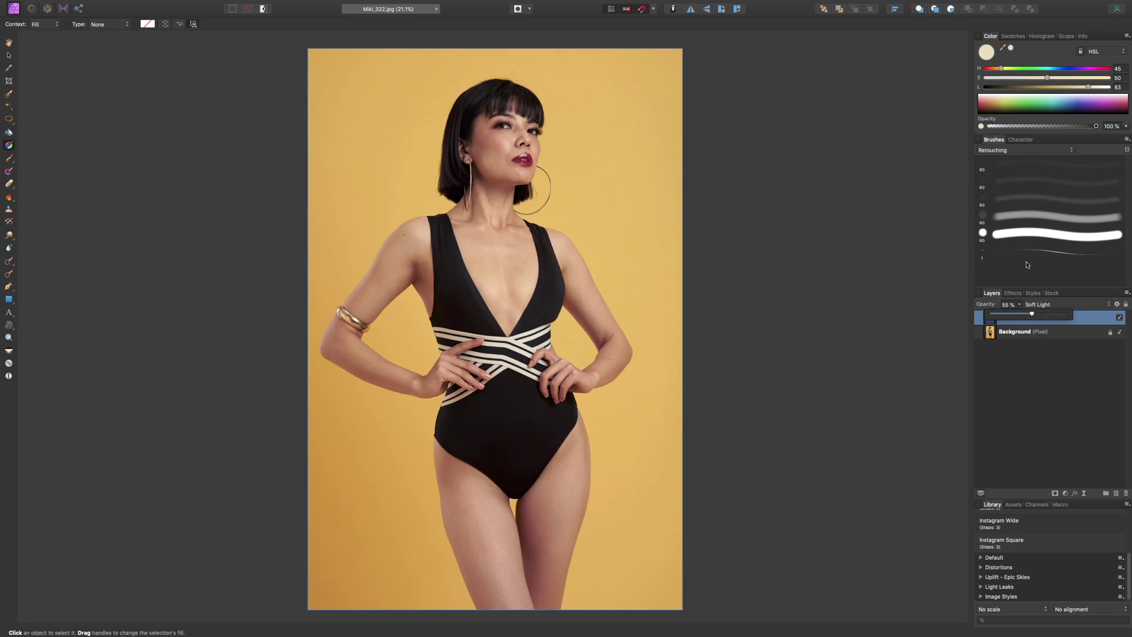
- Delete the Soft Light layer and display the Scope with its Intensity Waveform
key("Delete")
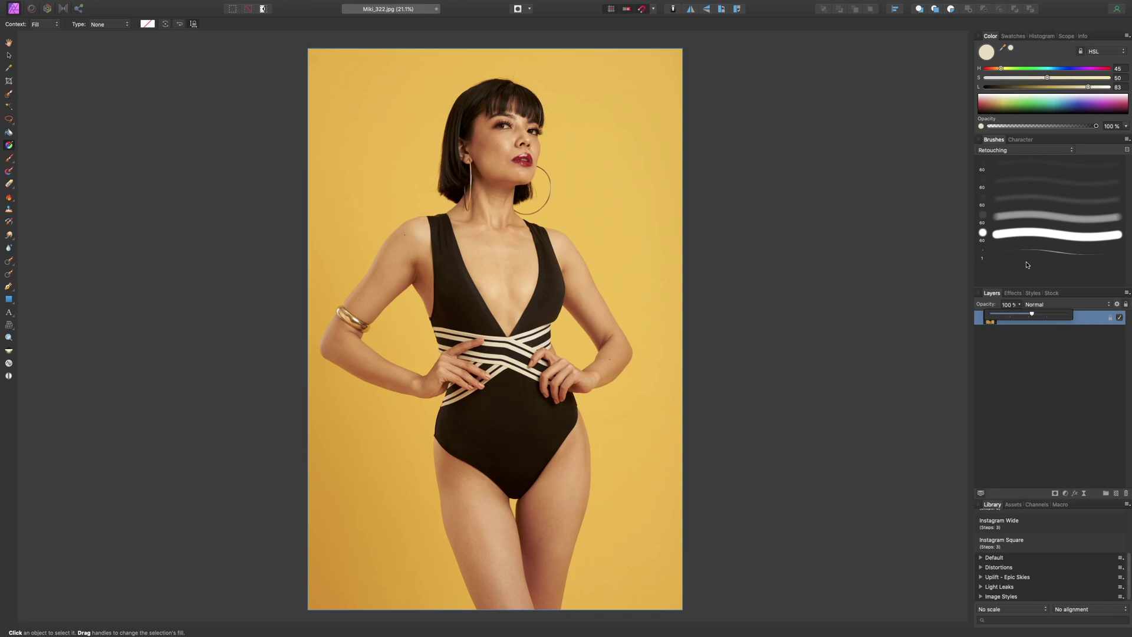
left_click(1066, 36)
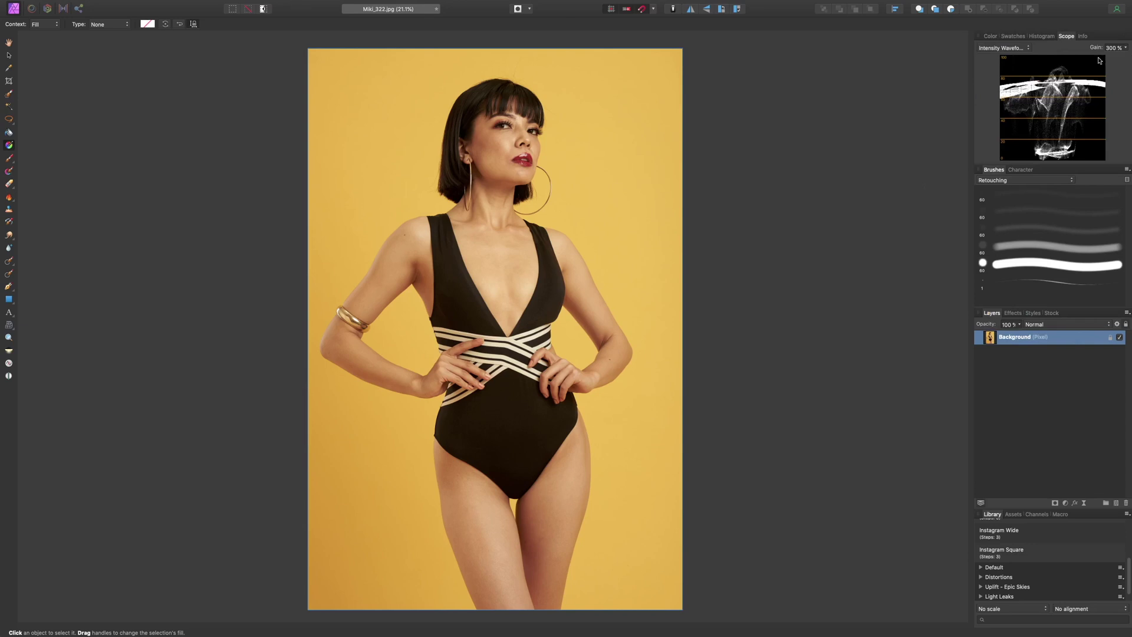
mouse_move(432, 3)
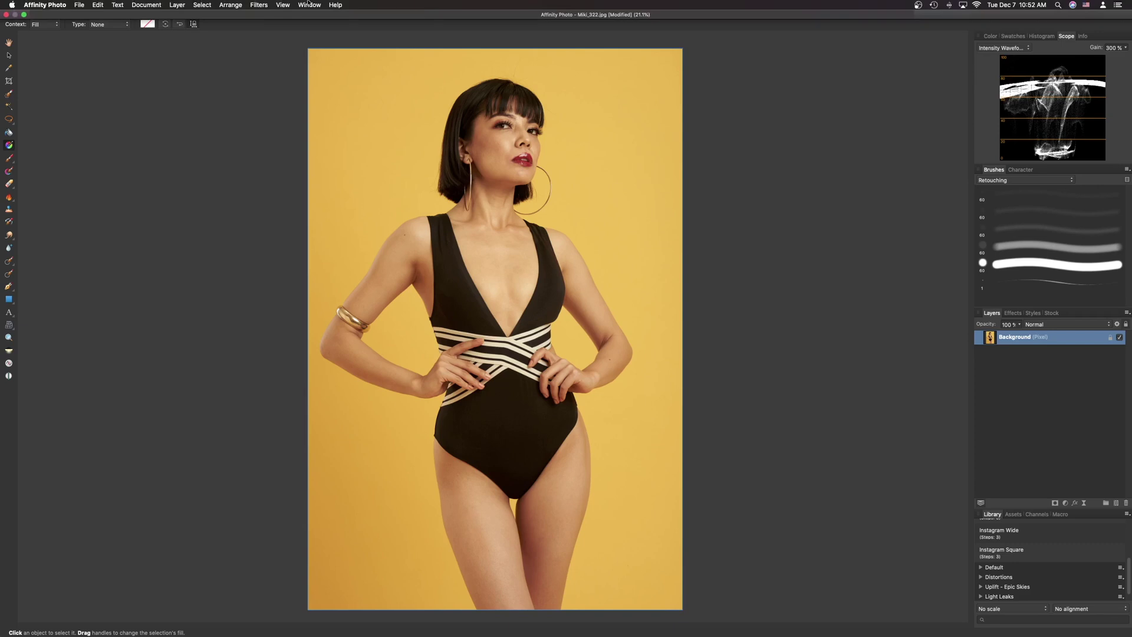
left_click(259, 5)
mouse_move(283, 4)
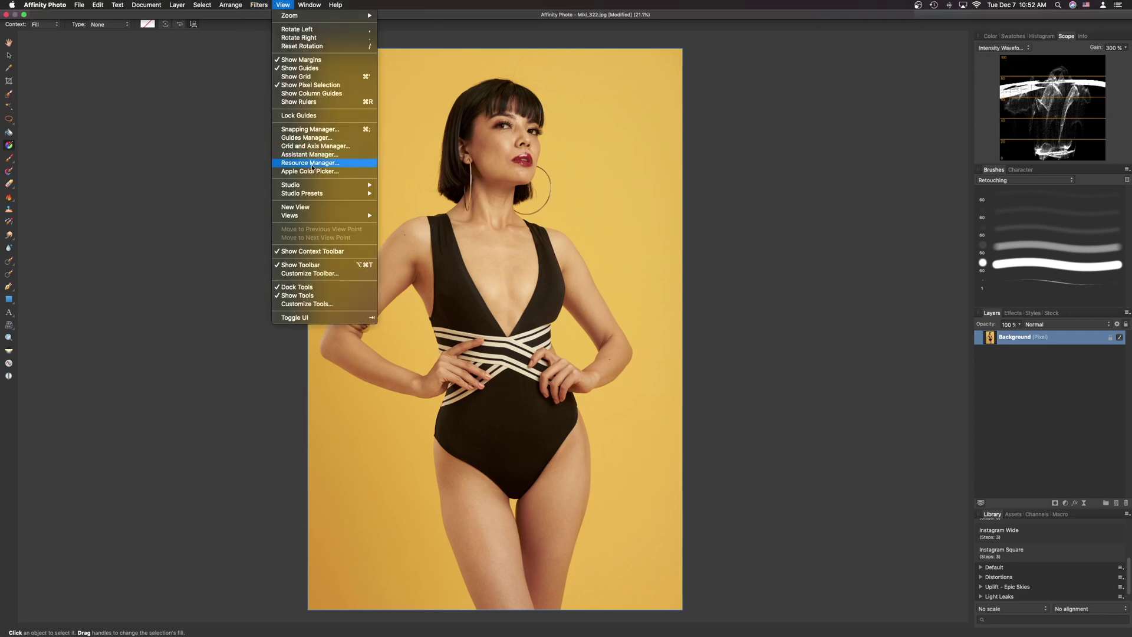
mouse_move(348, 185)
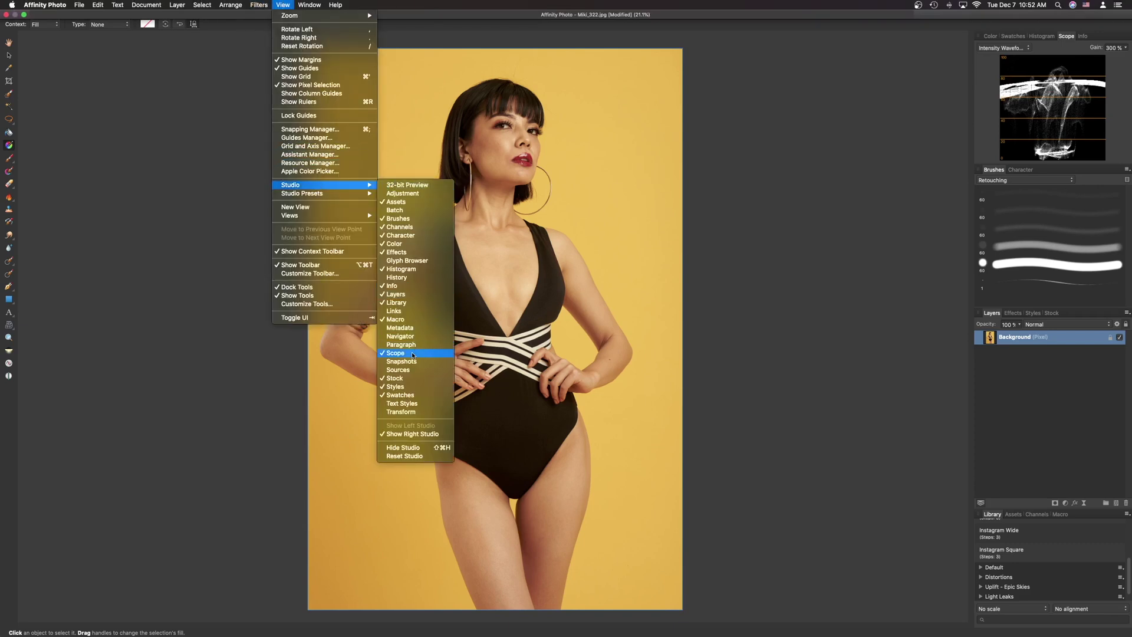
left_click(807, 285)
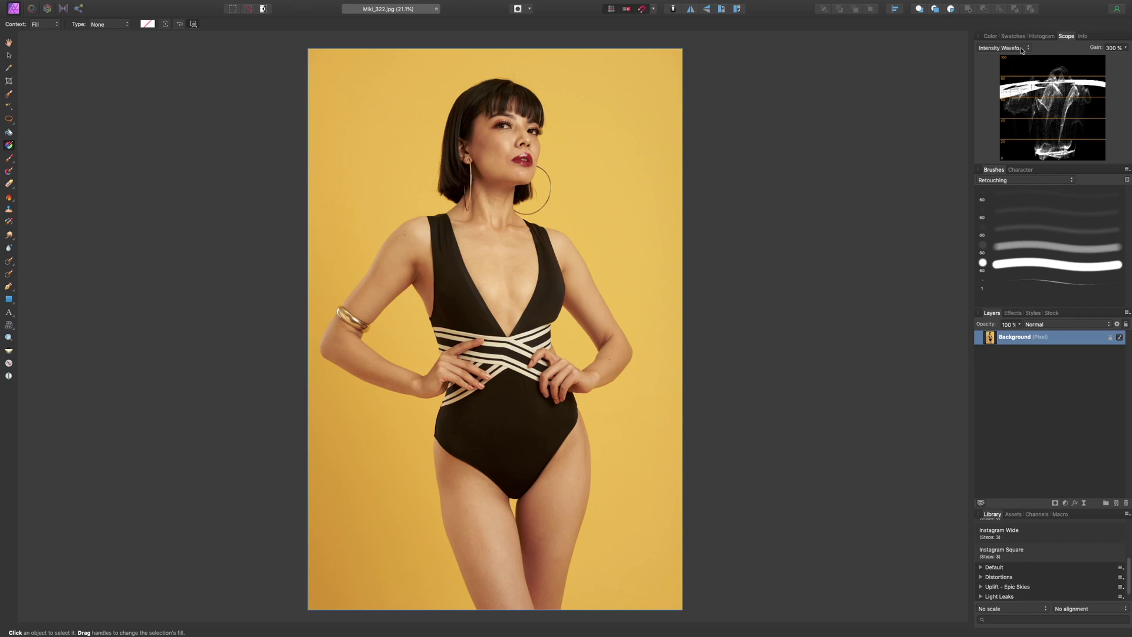
- Add a Curves adjustment, bend the master curve's midpoint down and up, and return it to a nearly straight line
left_click(1066, 502)
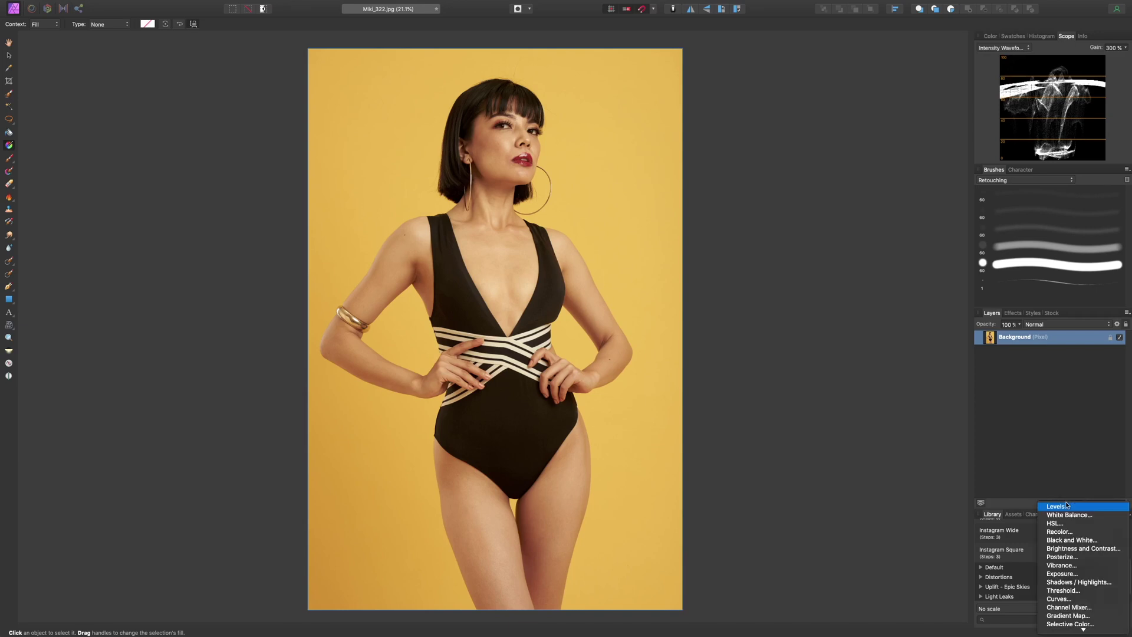
left_click(1070, 600)
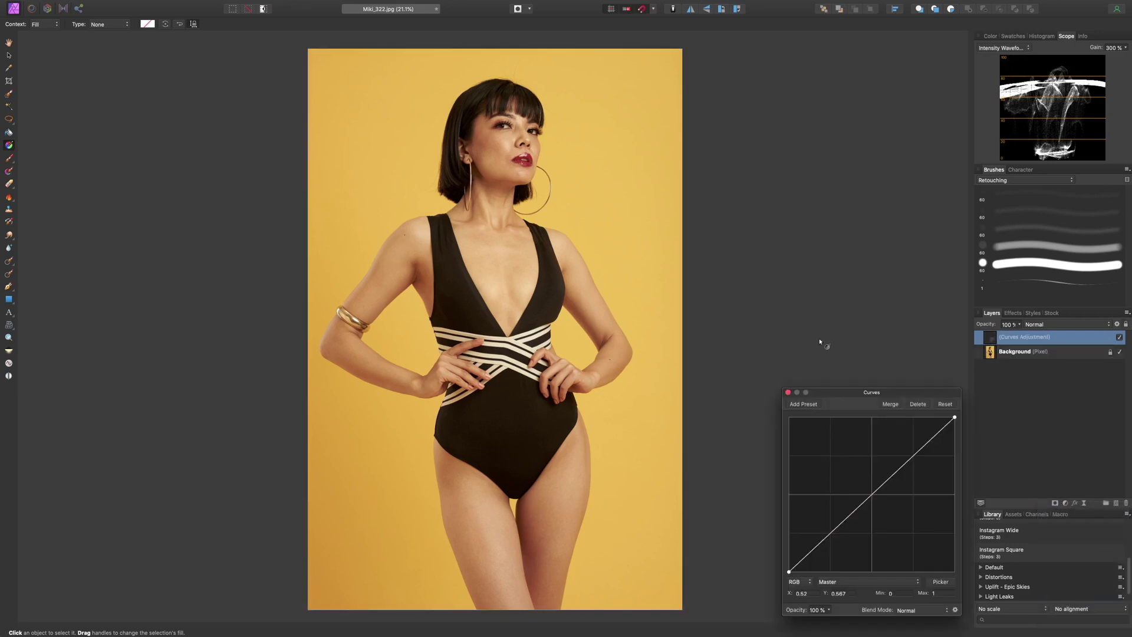
left_click_drag(844, 390, 843, 40)
left_click_drag(872, 145, 886, 166)
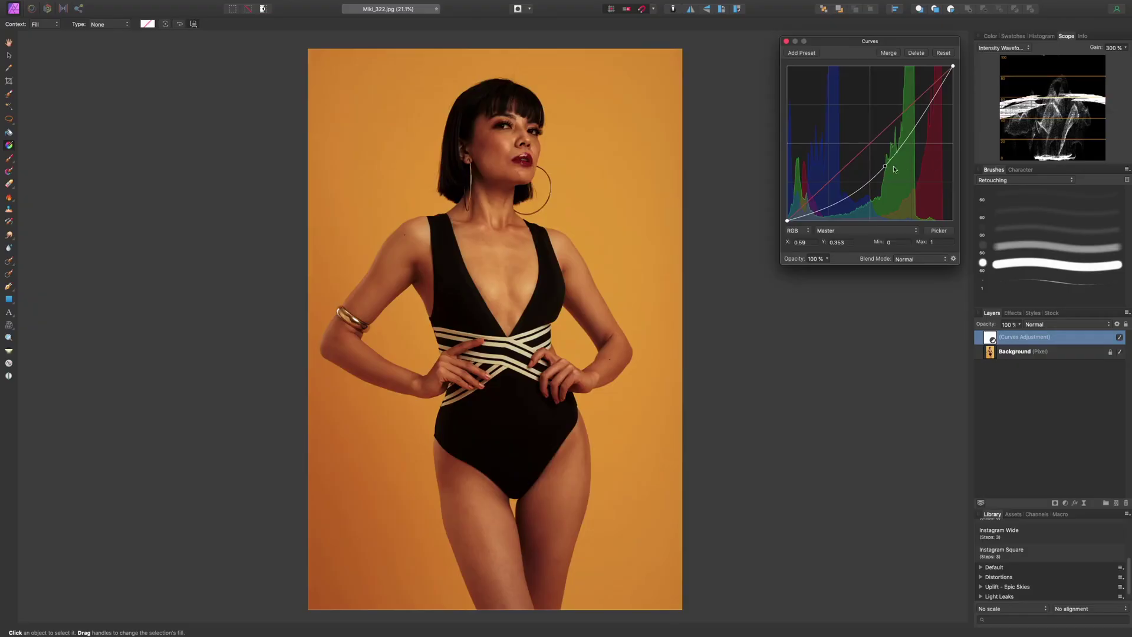
left_click_drag(885, 165, 878, 138)
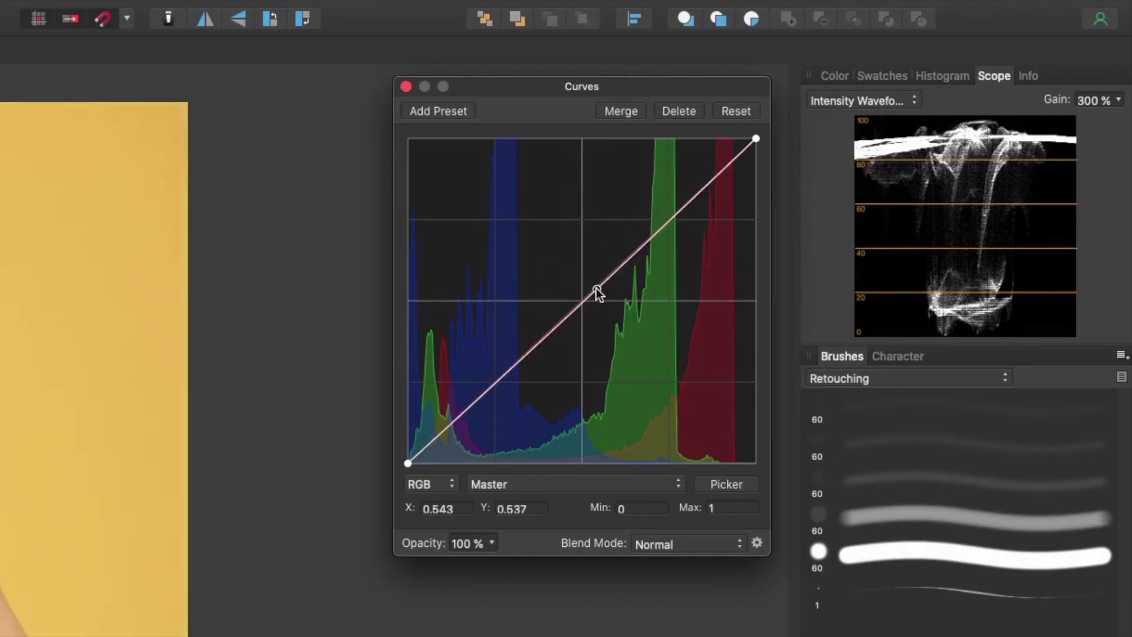
left_click_drag(596, 287, 596, 287)
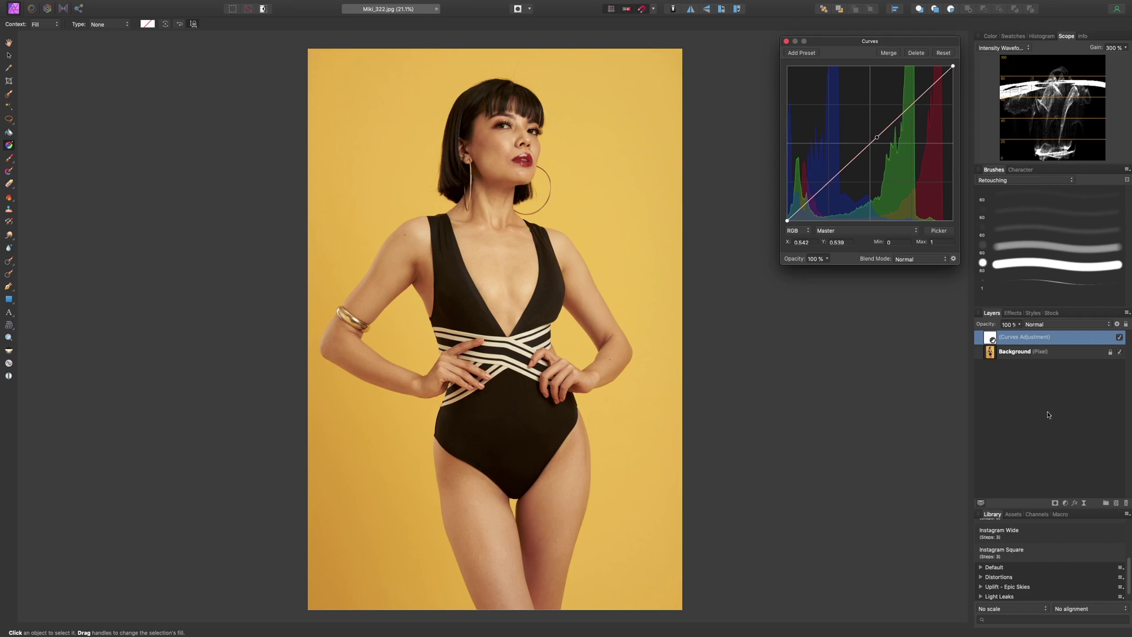
- Add an empty pixel layer above the Curves adjustment, choose the Paint Brush and make the Background layer active
key("super+shift+n")
left_click(9, 158)
left_click(991, 37)
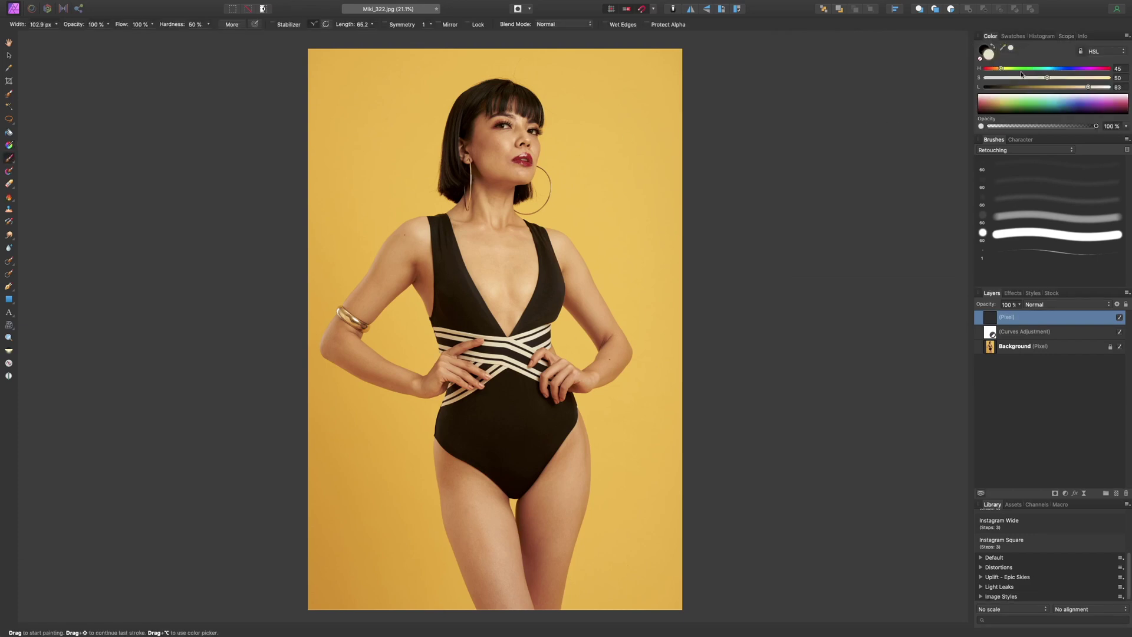
key("alt+bracketleft")
key("alt+bracketleft")
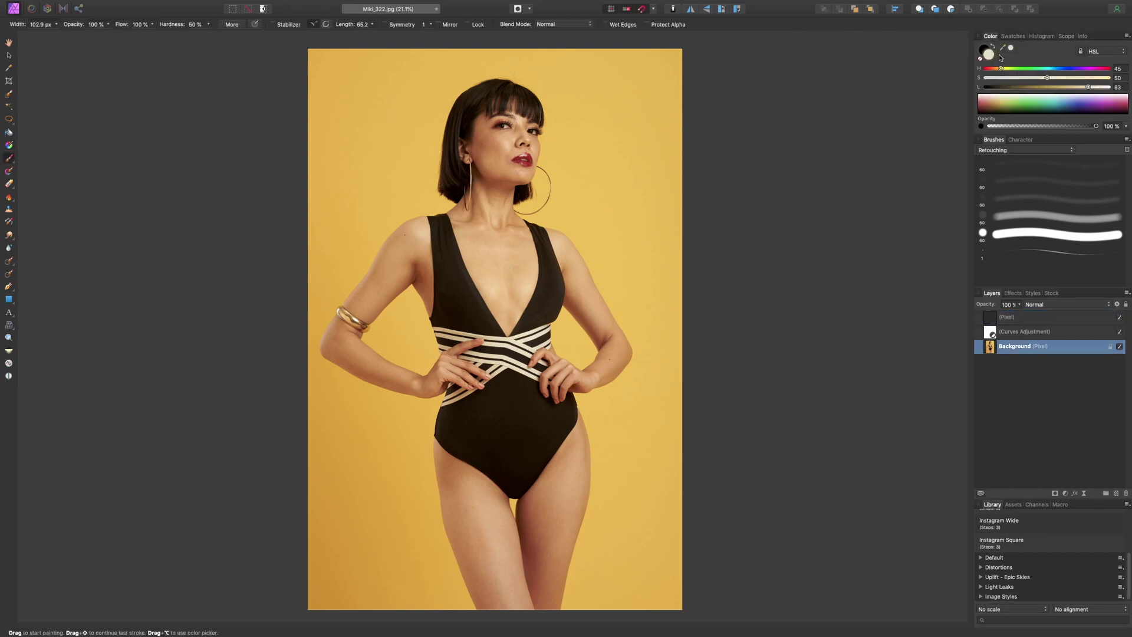
- Paint a vertical black stroke down the right side of the photo with a 0% hardness brush about 837 px wide
key("x")
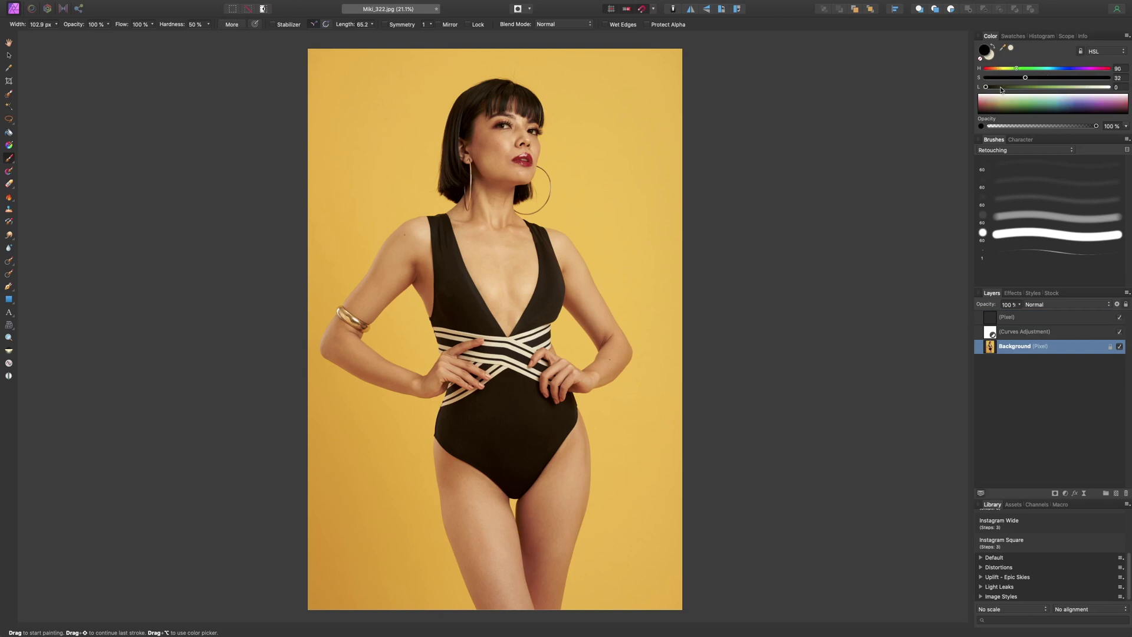
left_click(209, 24)
left_click_drag(210, 36, 161, 38)
key("bracketright")
key("bracketright")
key("bracketright")
key("bracketright")
key("bracketright")
key("bracketright")
key("bracketright")
key("bracketright")
key("bracketright")
key("bracketright")
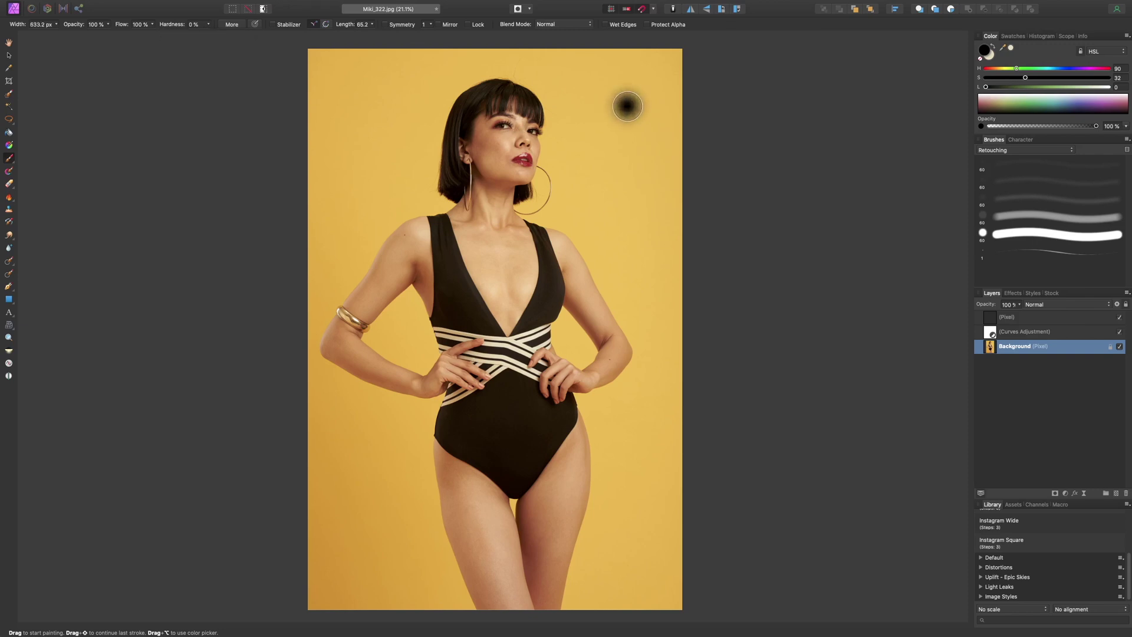
left_click(1068, 36)
mouse_move(632, 46)
left_mouse_down()
mouse_move(619, 396)
mouse_move(625, 615)
mouse_move(627, 586)
left_mouse_up()
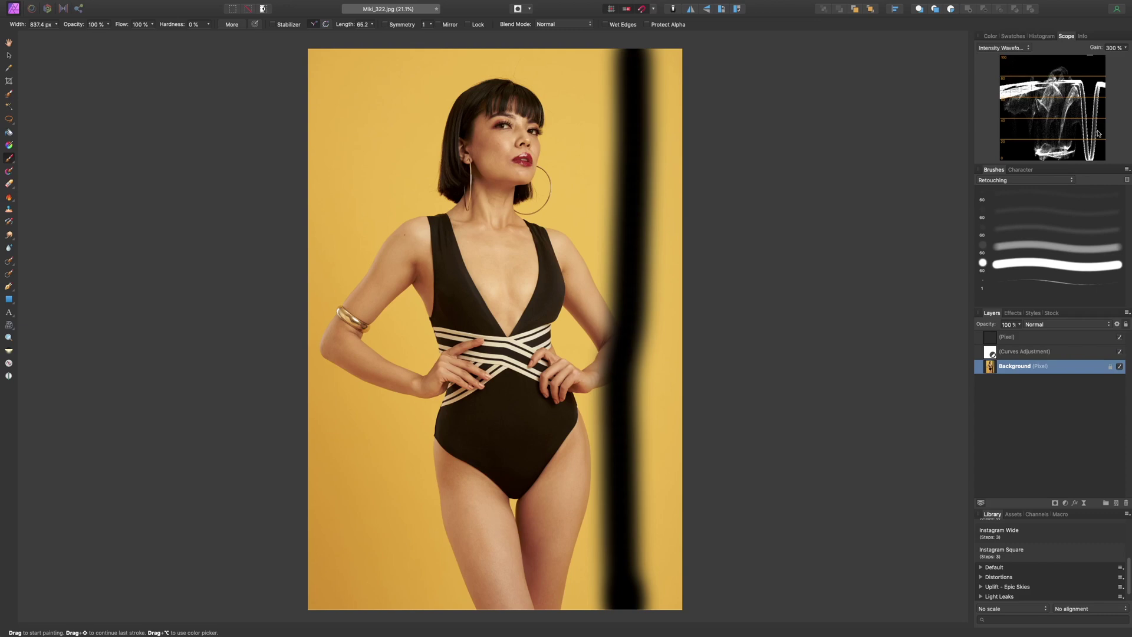
- Paint a vertical grey stroke with saturation 0 and lightness 34 down the left side of the photo
left_click(990, 36)
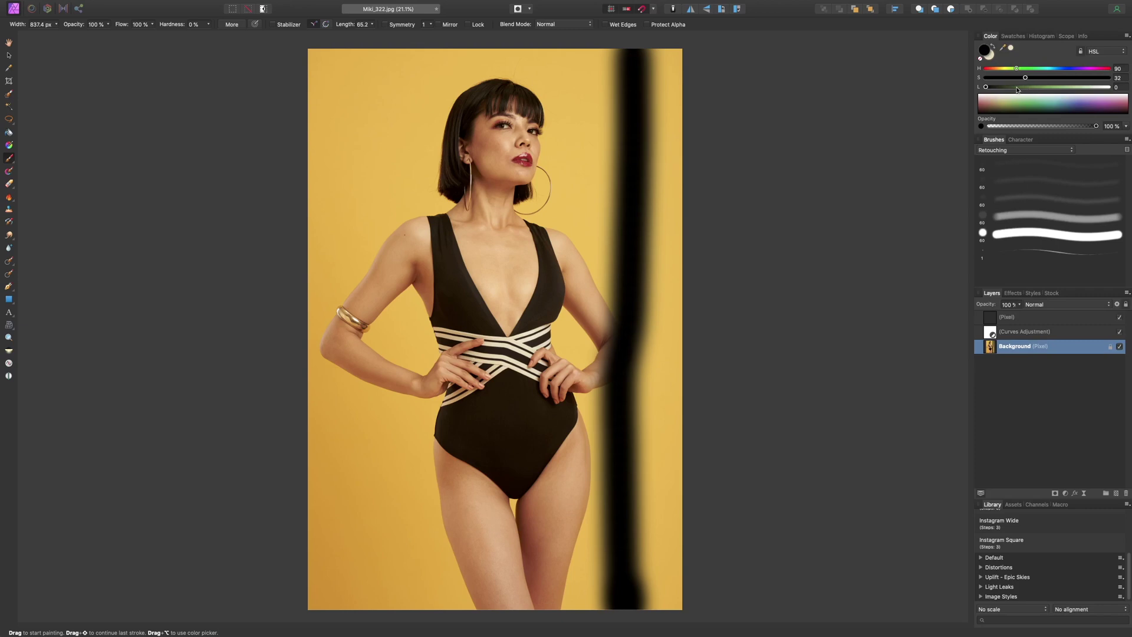
mouse_move(1026, 77)
left_mouse_down()
mouse_move(986, 77)
mouse_move(1042, 92)
mouse_move(1028, 92)
left_mouse_up()
left_click(1065, 36)
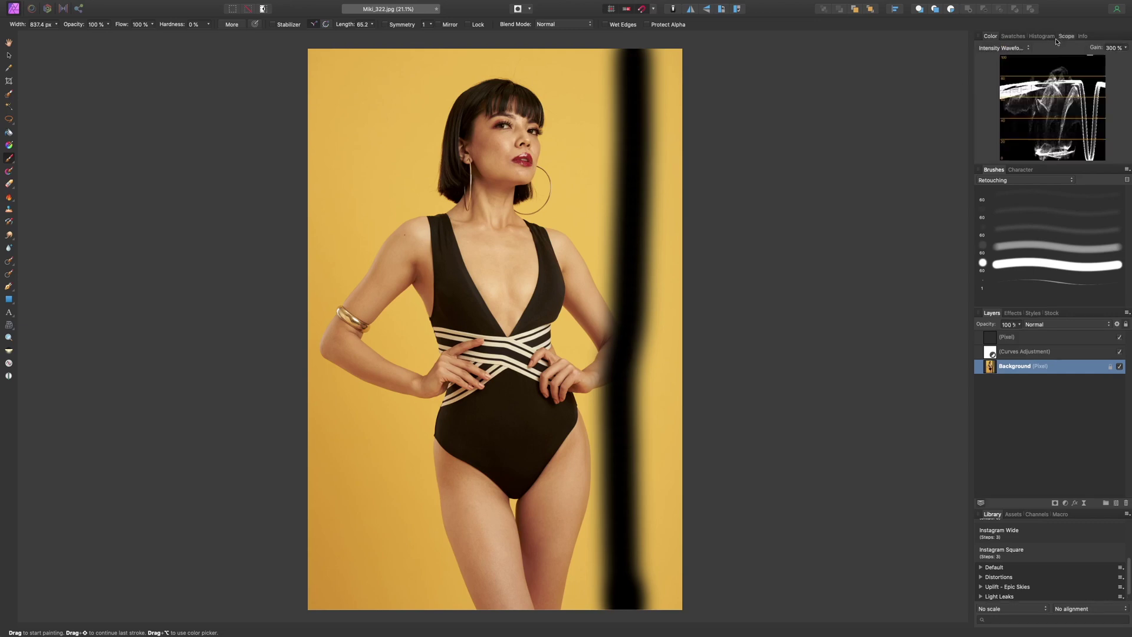
left_click_drag(352, 71, 355, 615)
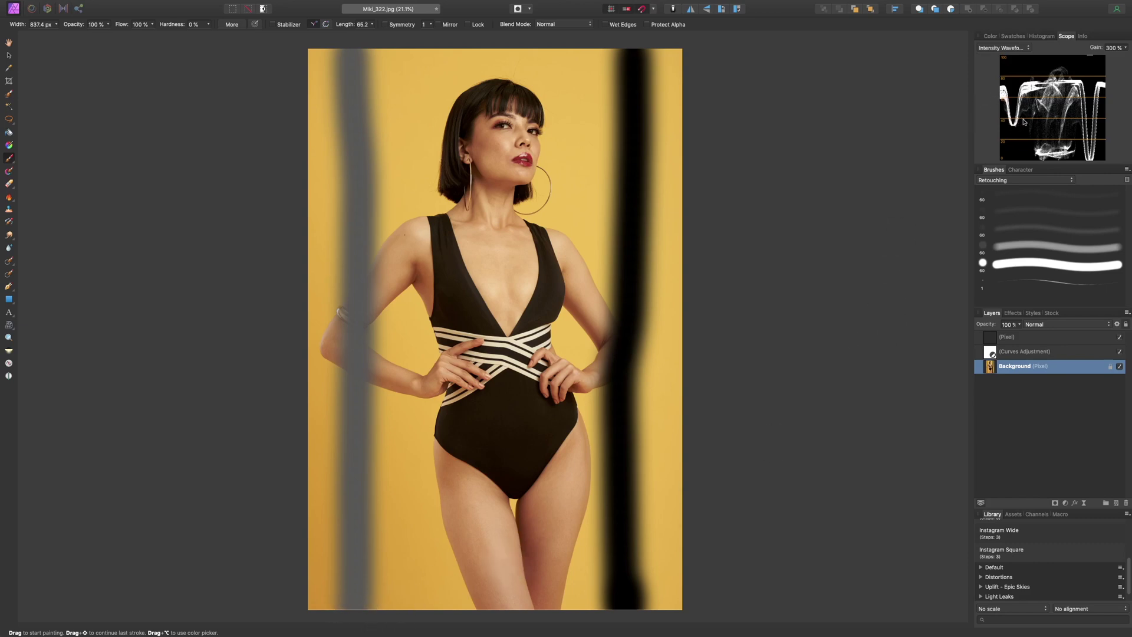
- Paint a vertical white stroke with lightness 100 beside the grey one and check it in the Intensity Waveform
left_click(991, 36)
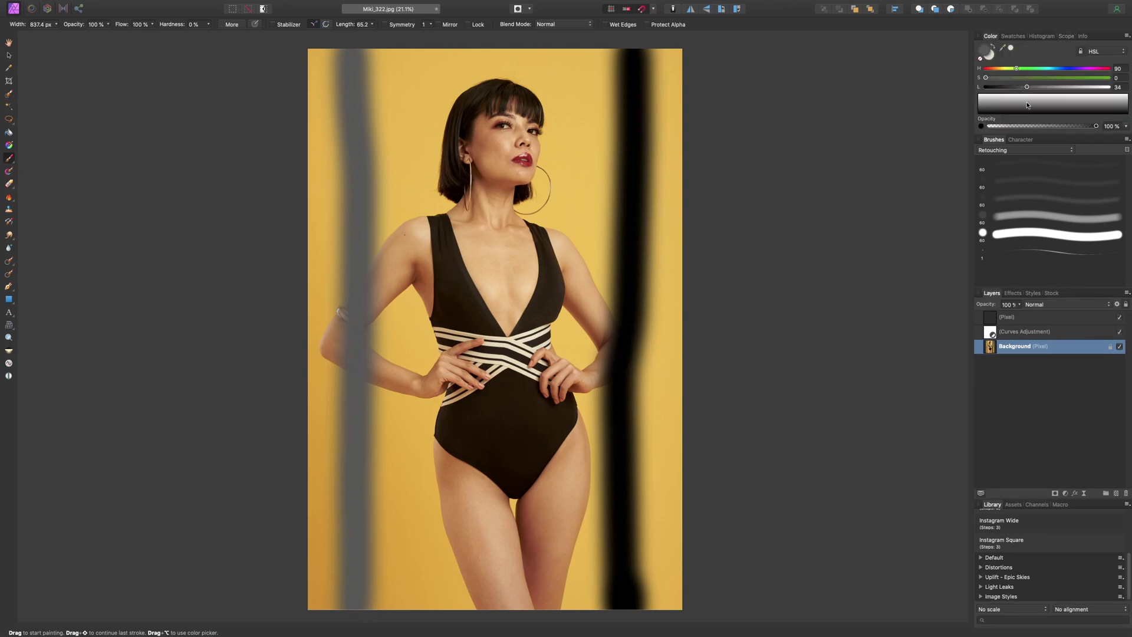
left_click_drag(413, 44, 405, 586)
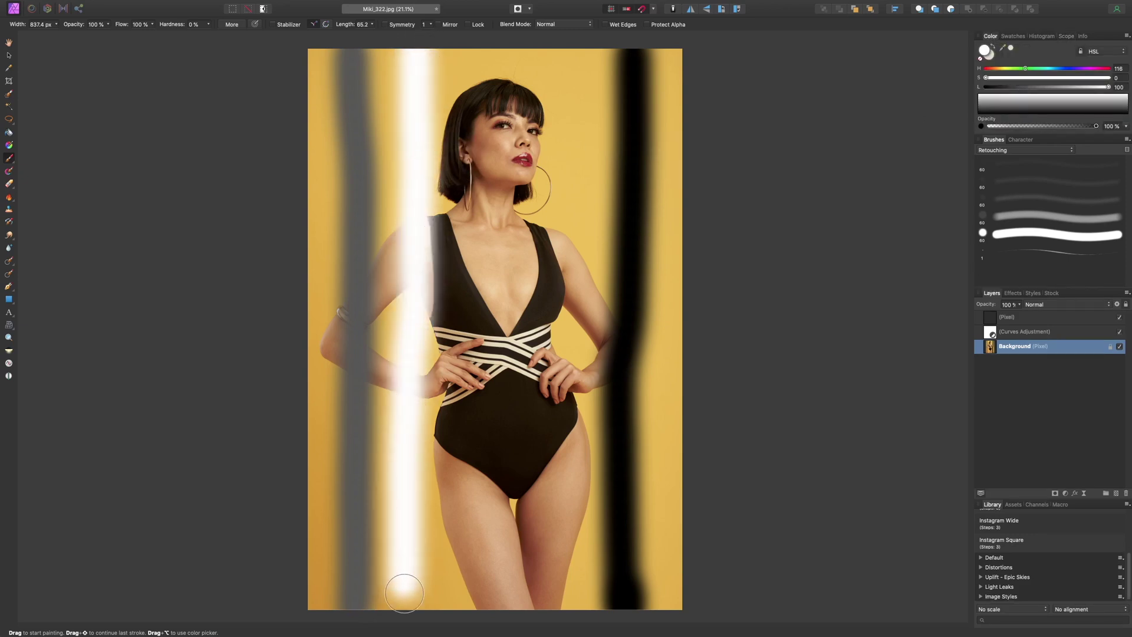
left_click(1066, 36)
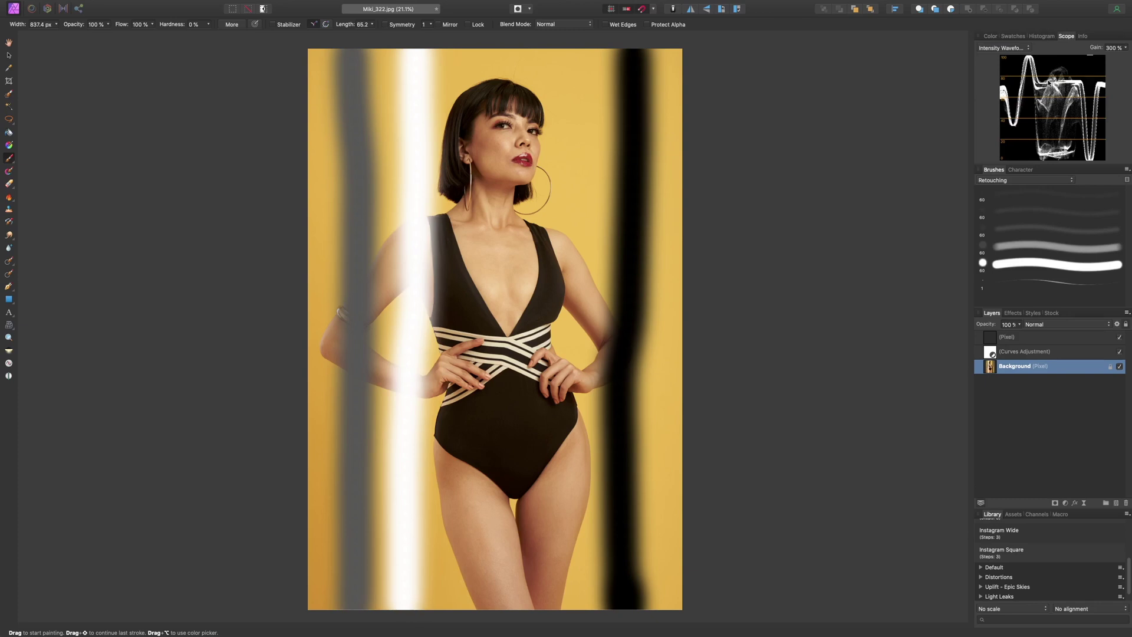
- Undo the white, grey and black brush strokes and delete the empty pixel layer and the Curves adjustment
key("super+z")
key("super+z")
key("super+z")
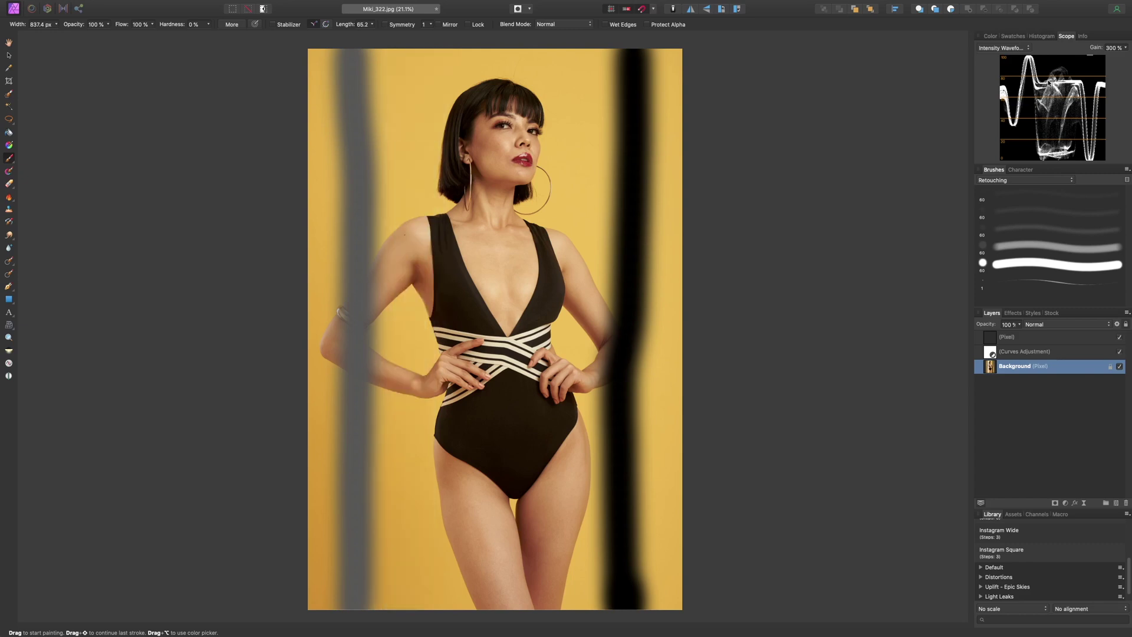
left_click(1066, 335)
key("Delete")
key("Delete")
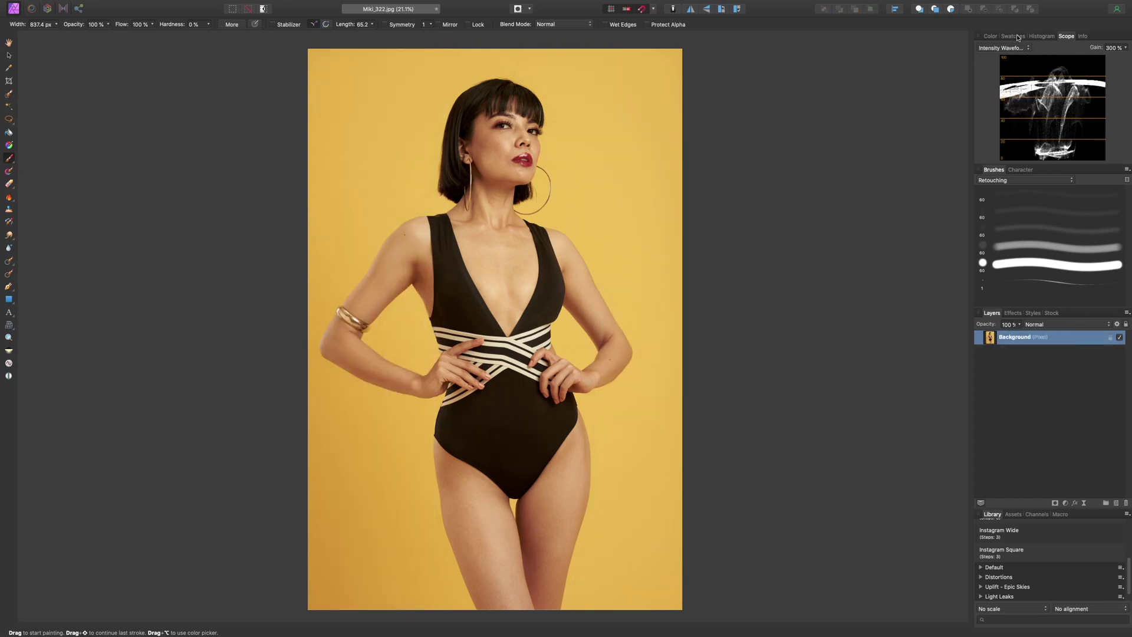
- Compare the RGB Parade, RGB Waveform and Intensity Waveform scopes and leave the Scope on RGB Waveform
left_click(1021, 48)
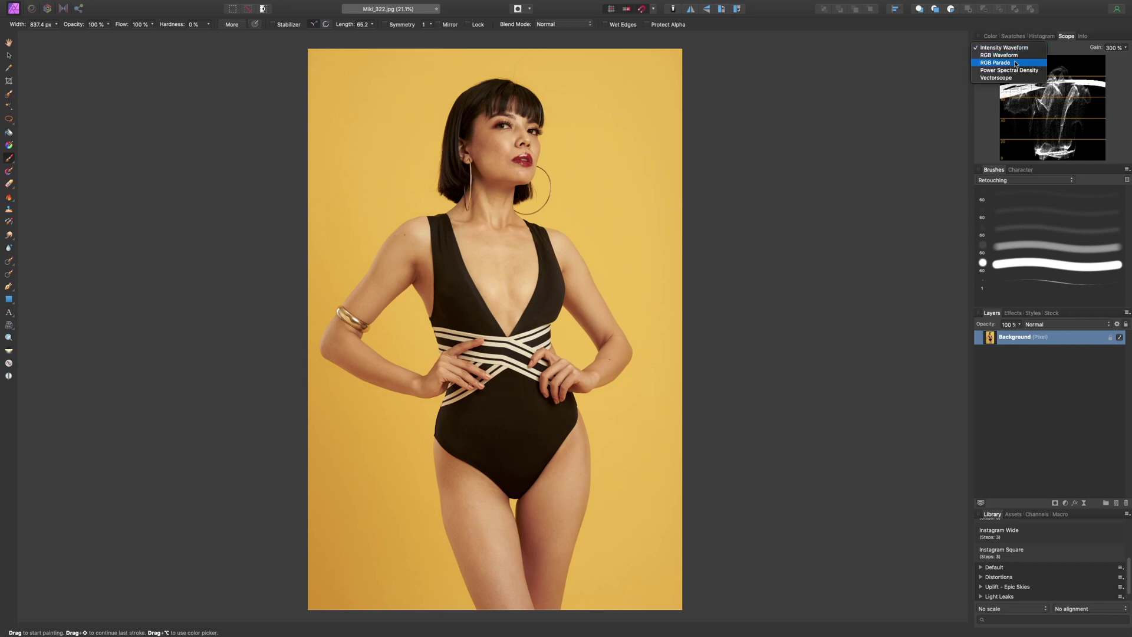
left_click(1015, 62)
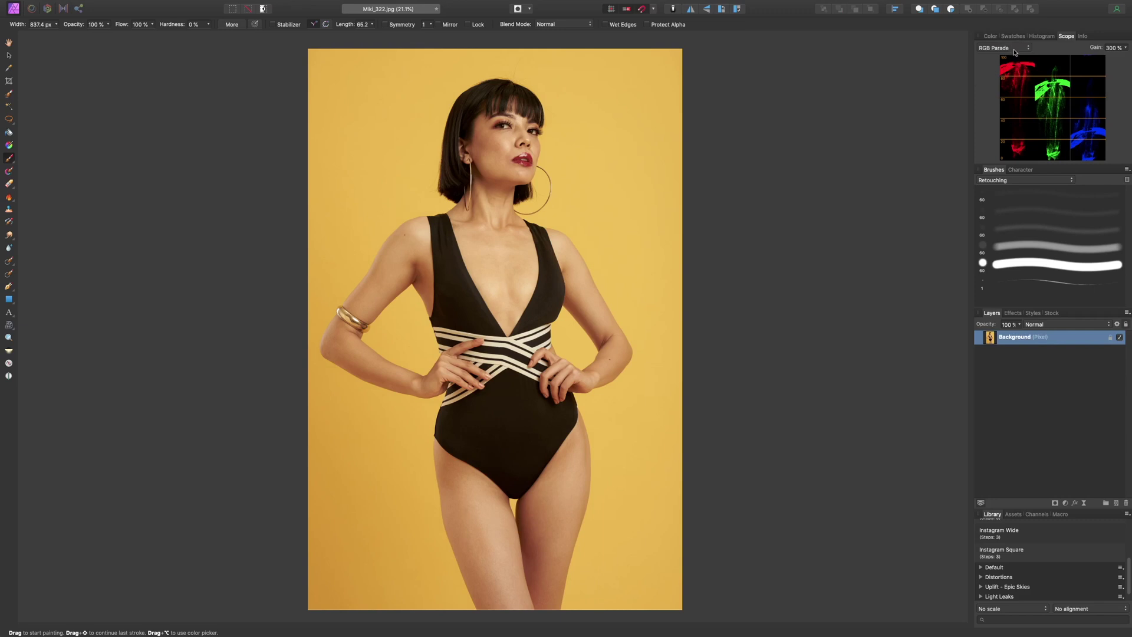
left_click(1014, 48)
left_click(1014, 41)
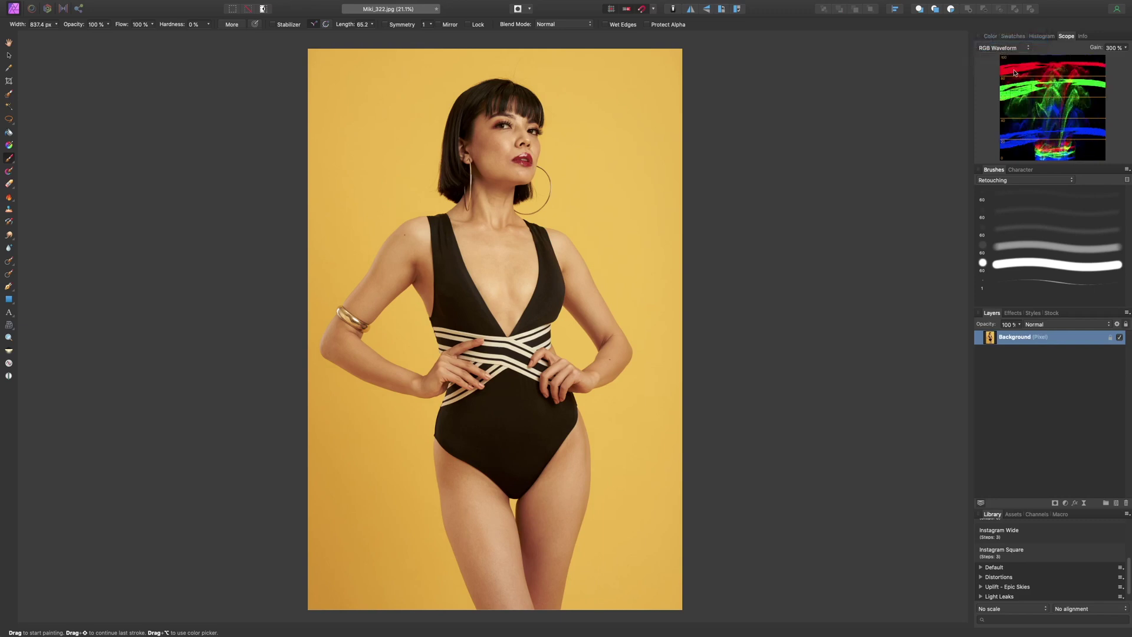
left_click(1023, 48)
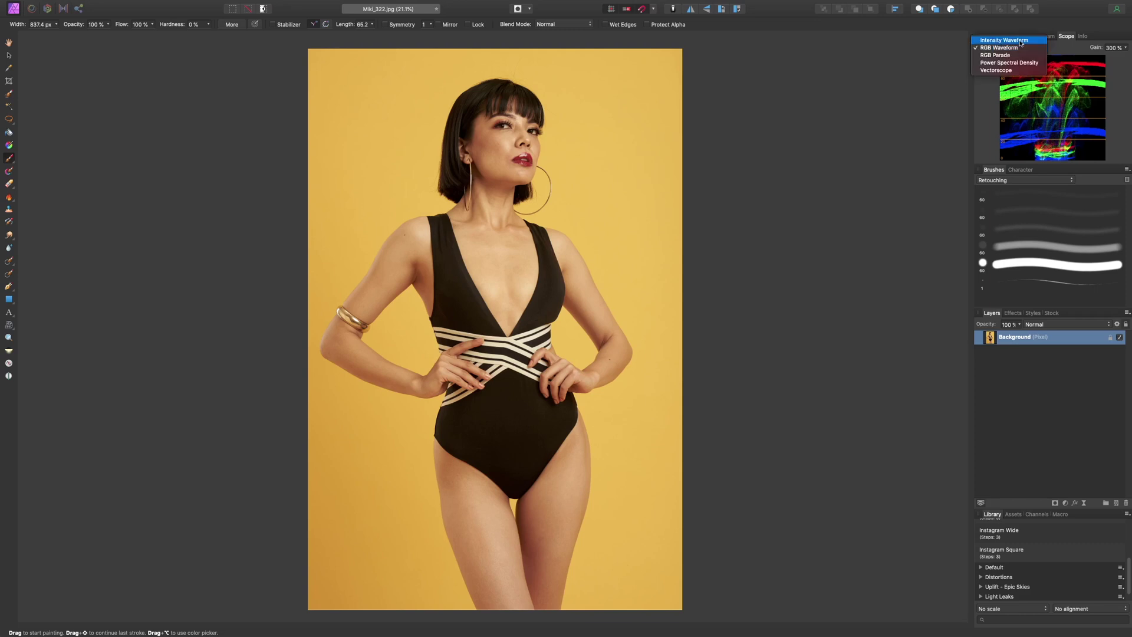
left_click(1021, 42)
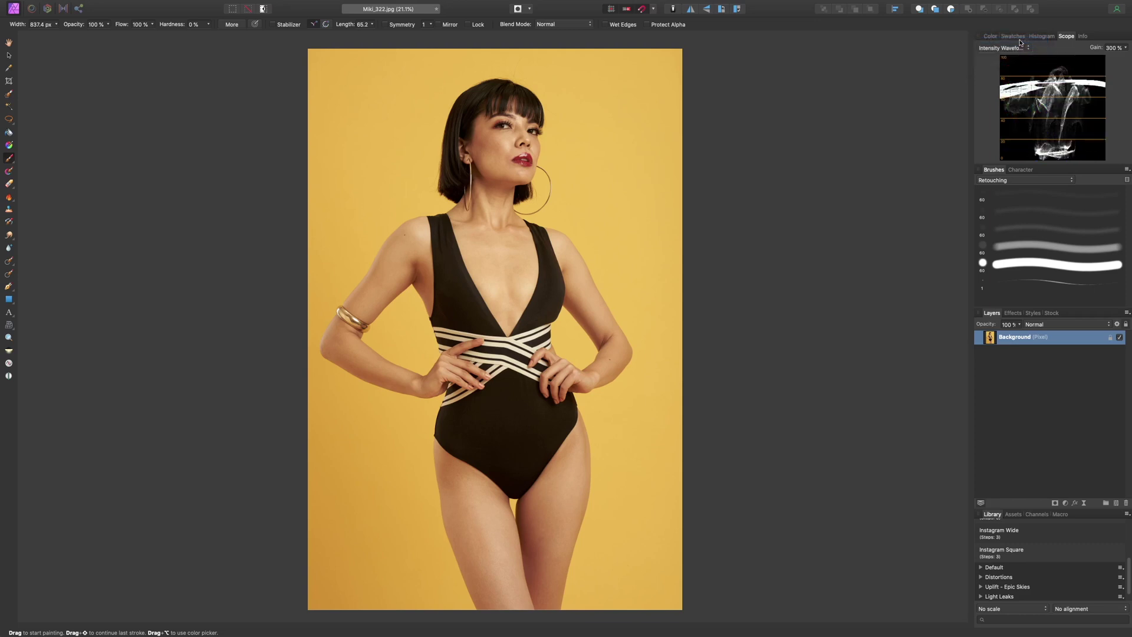
left_click(1021, 48)
left_click(1020, 59)
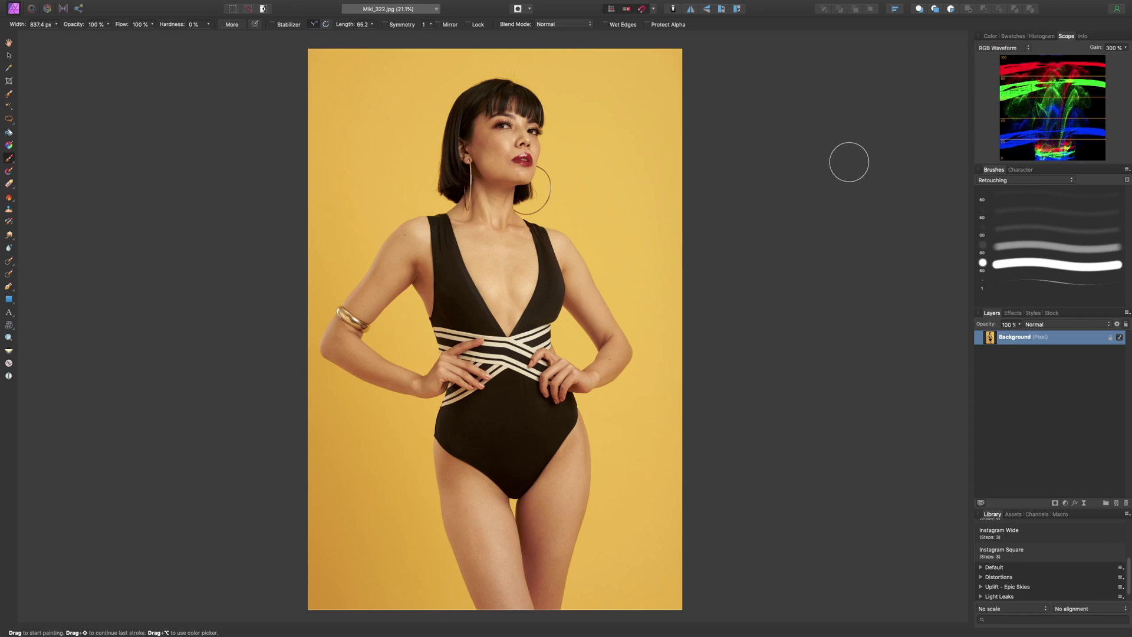
- Set the Scope to RGB Parade and outline a crop of about 410 x 801 px over the swimsuit's striped waistband
left_click(997, 50)
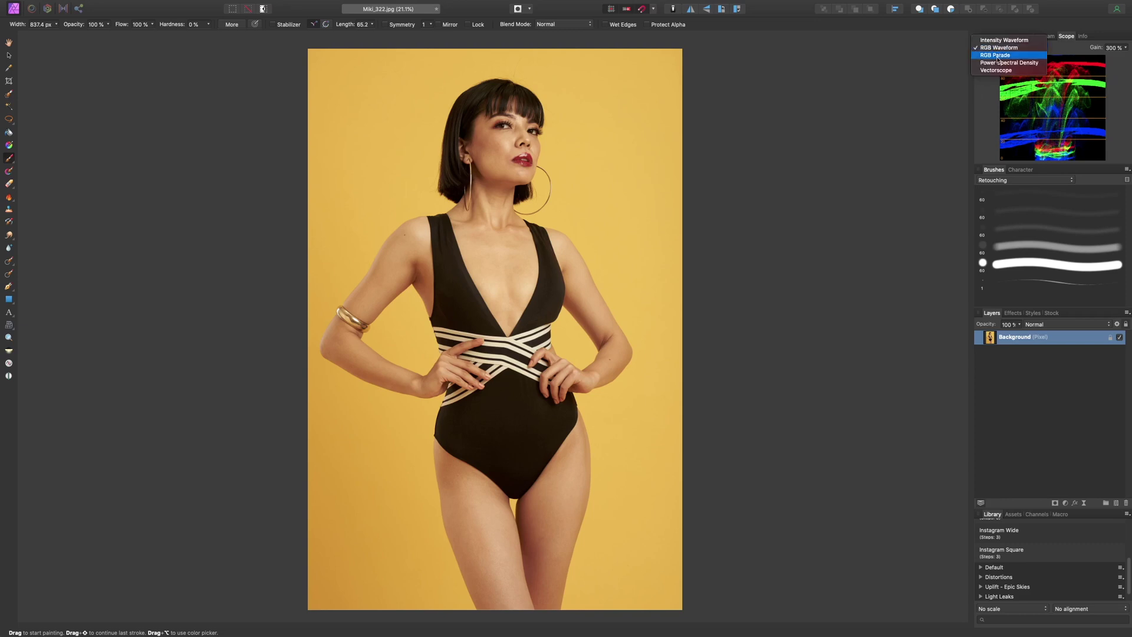
left_click(998, 55)
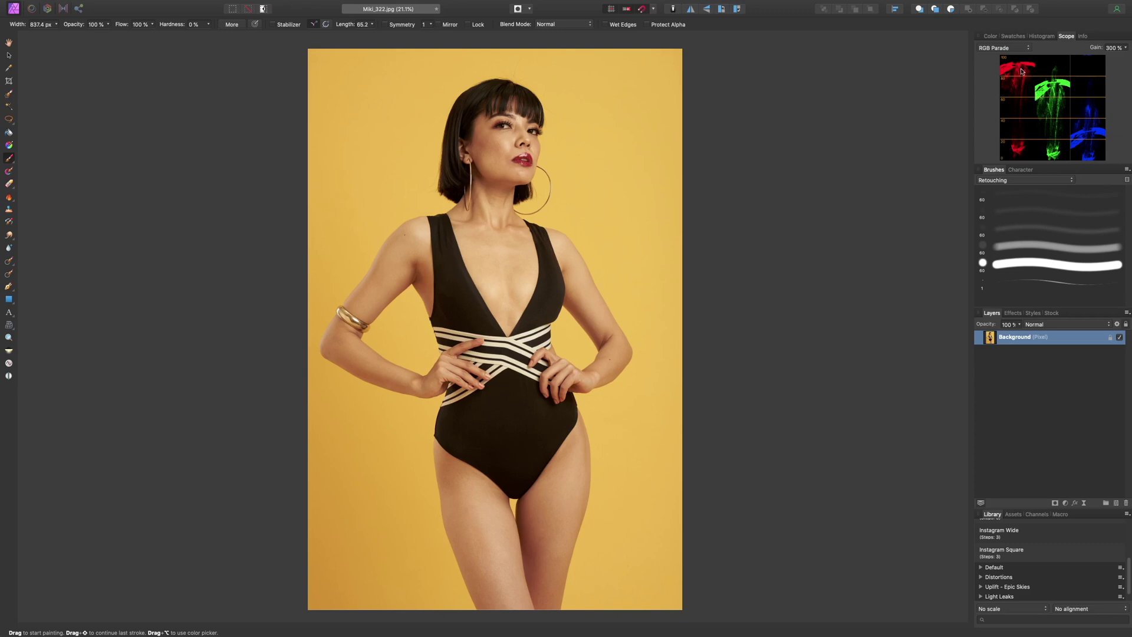
left_click_drag(681, 255, 568, 256)
left_click(9, 57)
key("c")
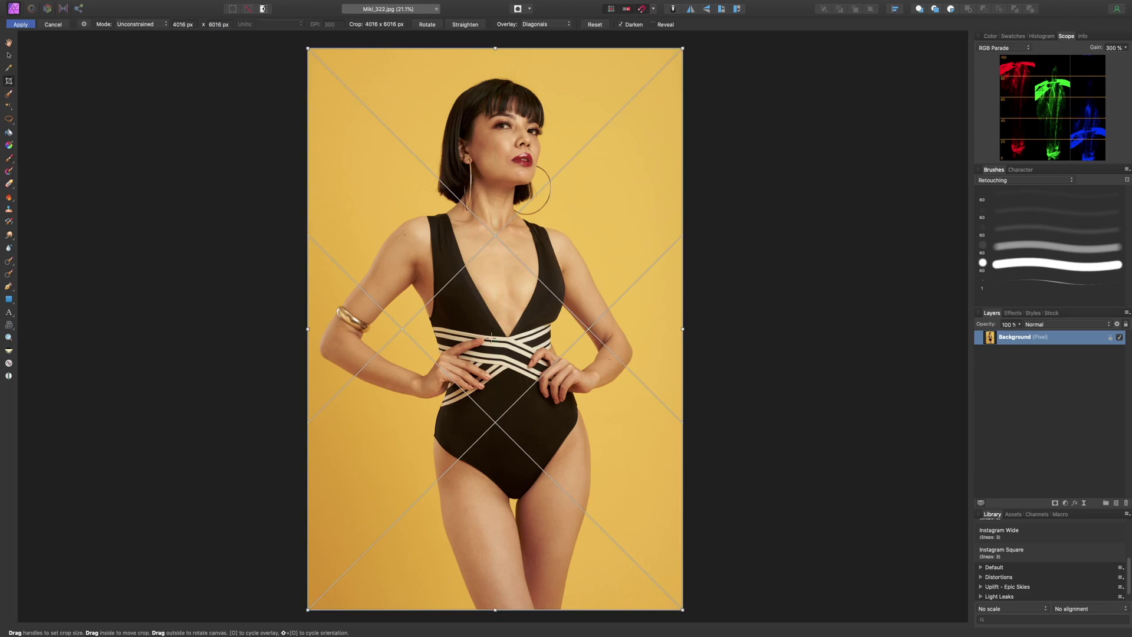
left_click_drag(490, 337, 528, 413)
key("super+1")
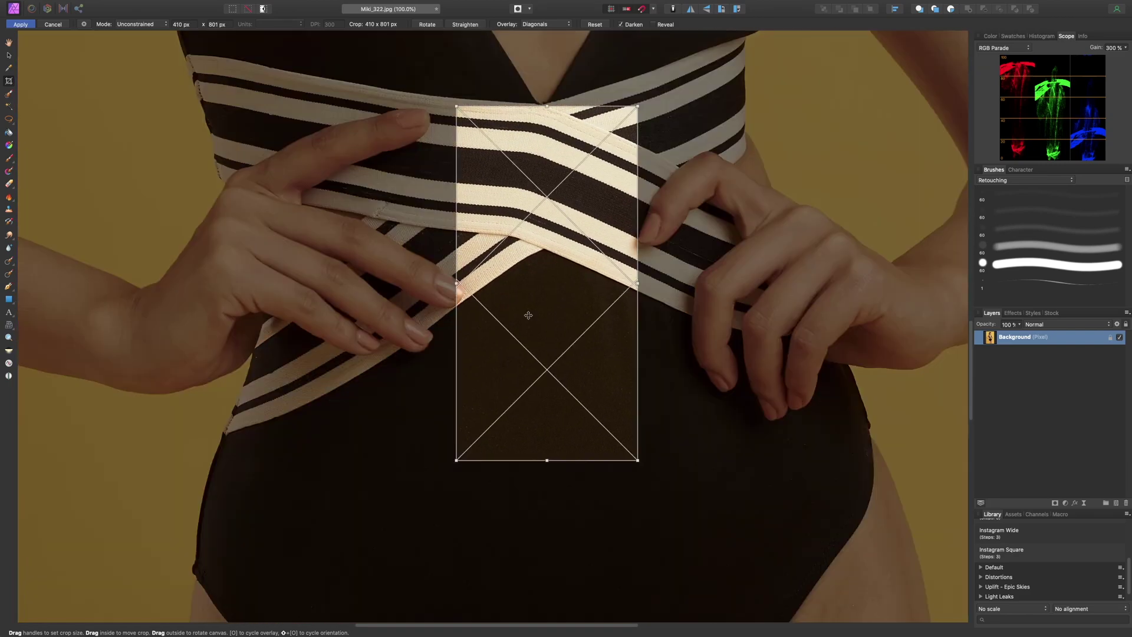
- Tighten the crop to about 369 x 748 px so it holds only white and black fabric, and apply it
left_click_drag(456, 284, 469, 284)
left_click_drag(637, 283, 632, 283)
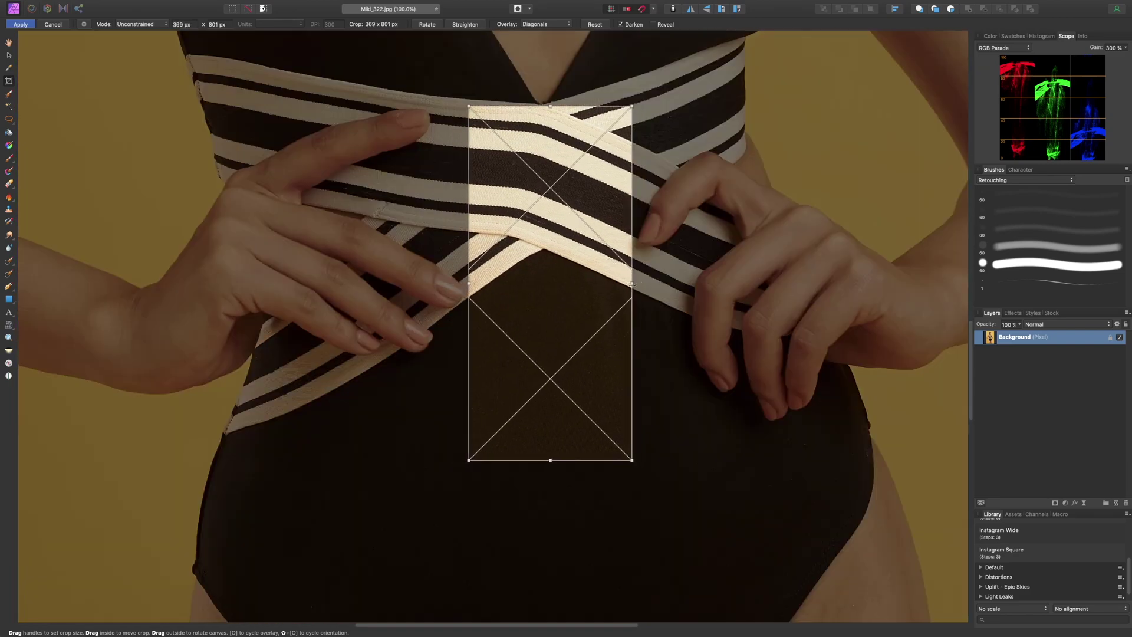
left_click_drag(551, 461, 551, 436)
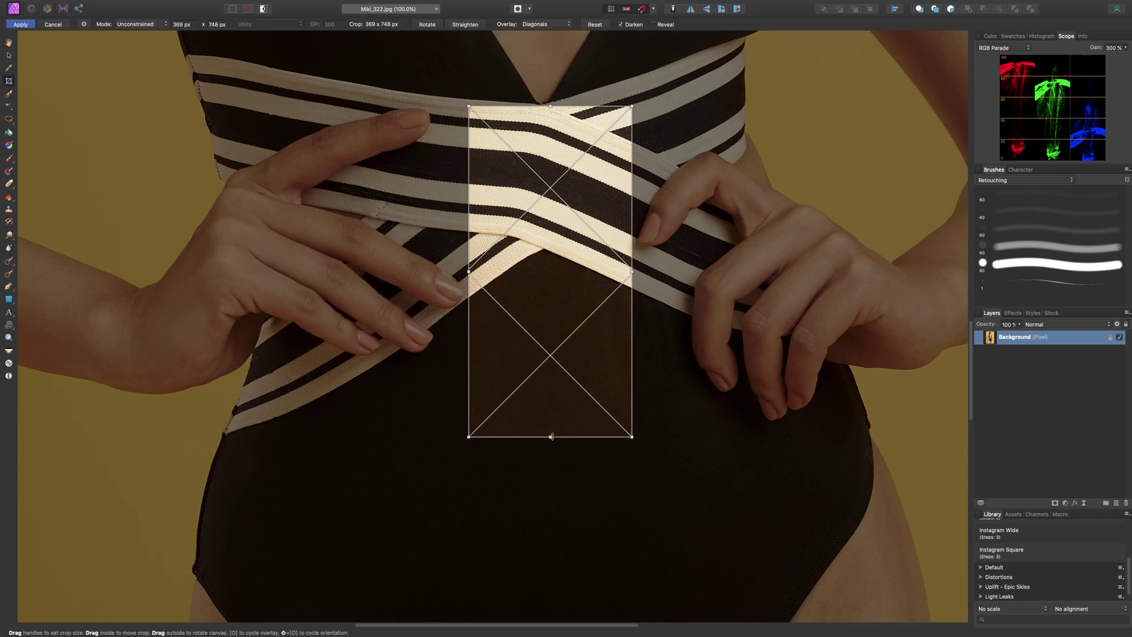
key("Return")
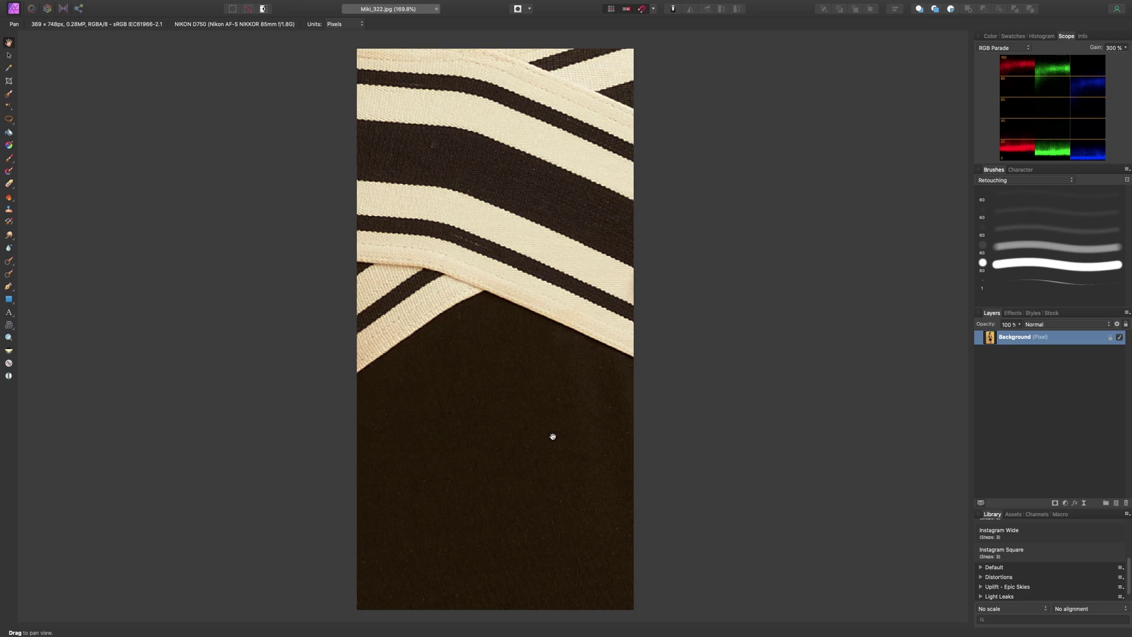
- Add a Black and White adjustment to see neutral tones in the RGB Parade, and delete it again
left_click(1065, 502)
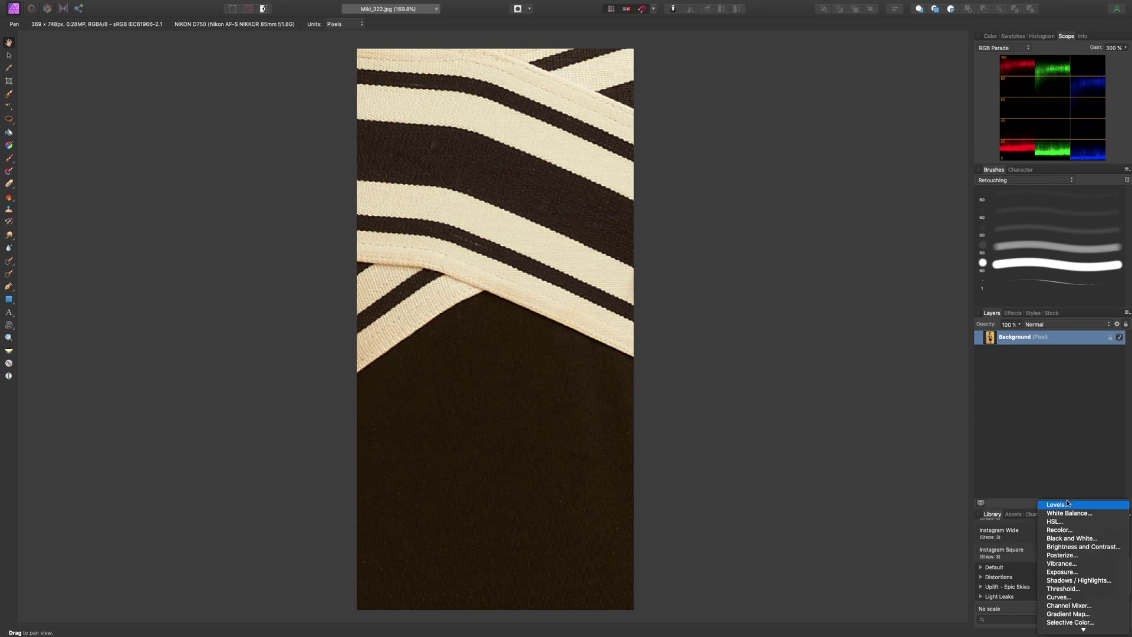
left_click(1072, 538)
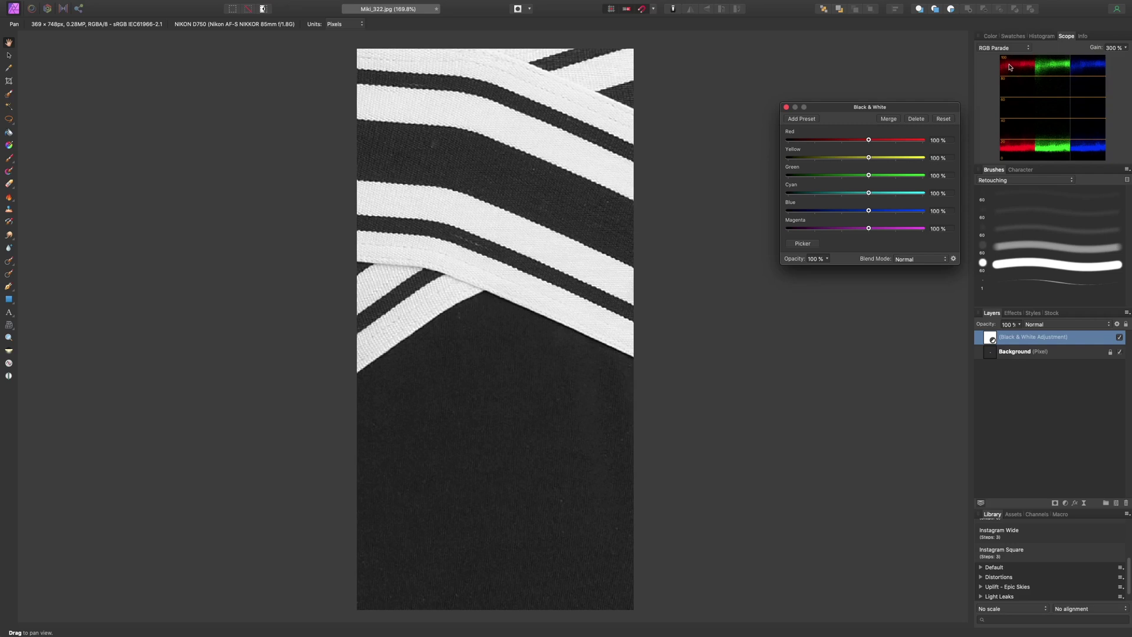
left_click(917, 119)
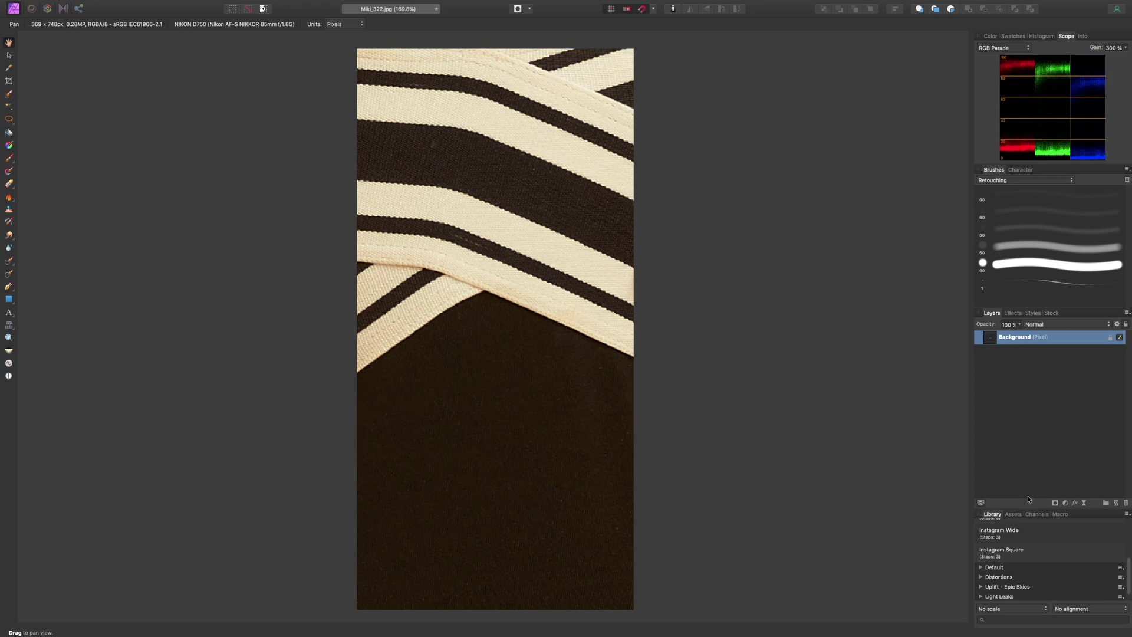
- Add a Curves adjustment, move the Red curve's black point to input 0.038 and lower its white point to output about 0.96
left_click(1064, 506)
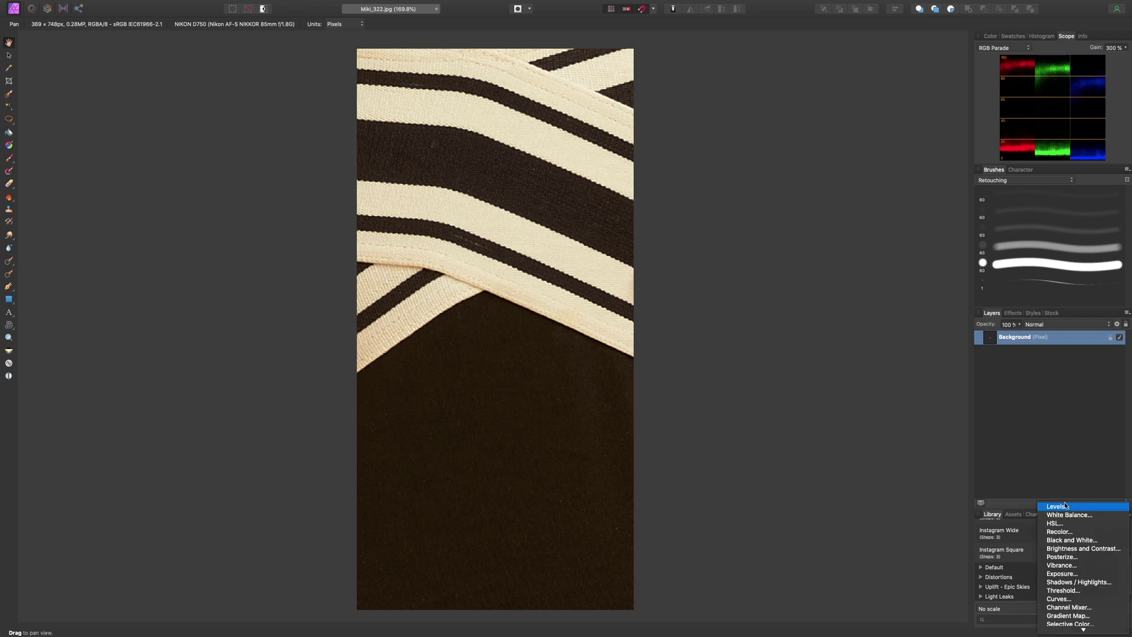
left_click(1074, 602)
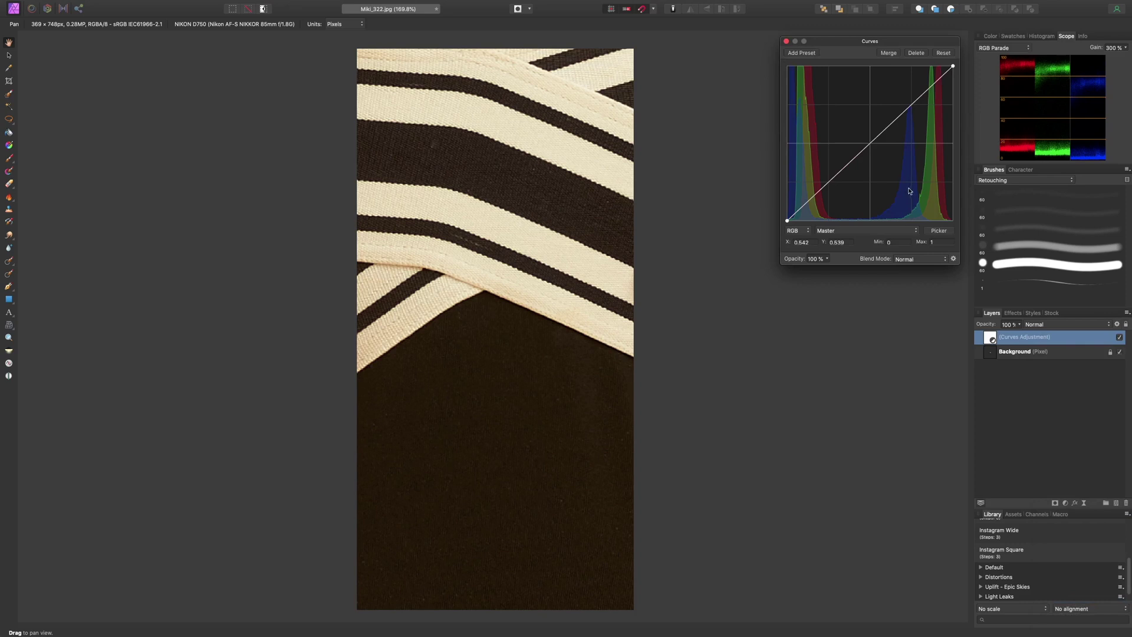
left_click(856, 232)
left_click(853, 238)
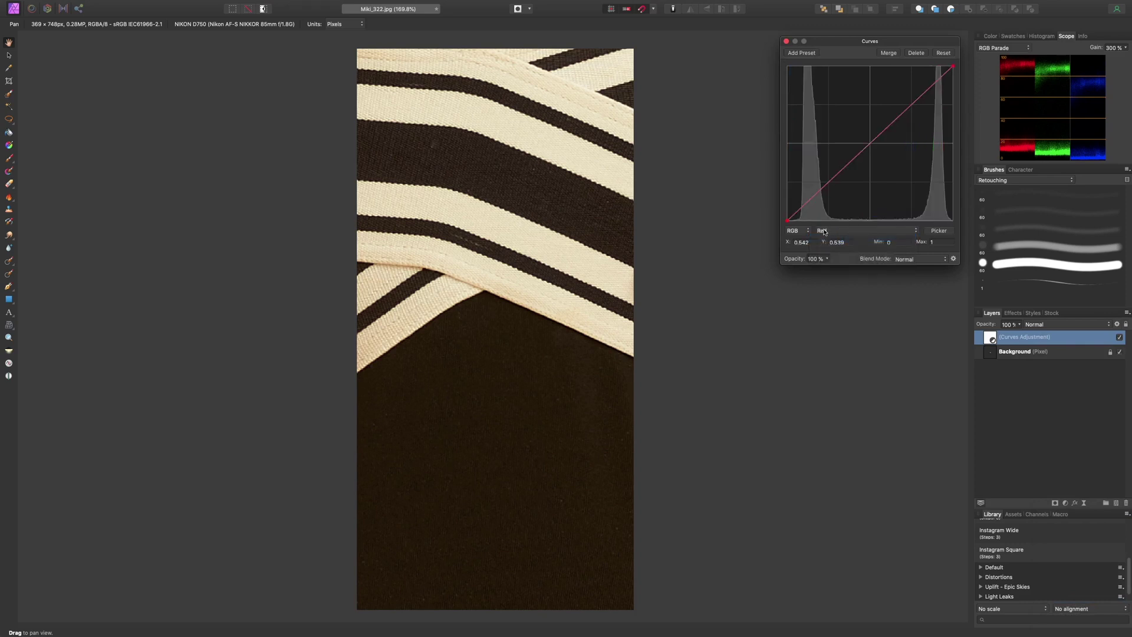
left_click_drag(787, 224, 794, 223)
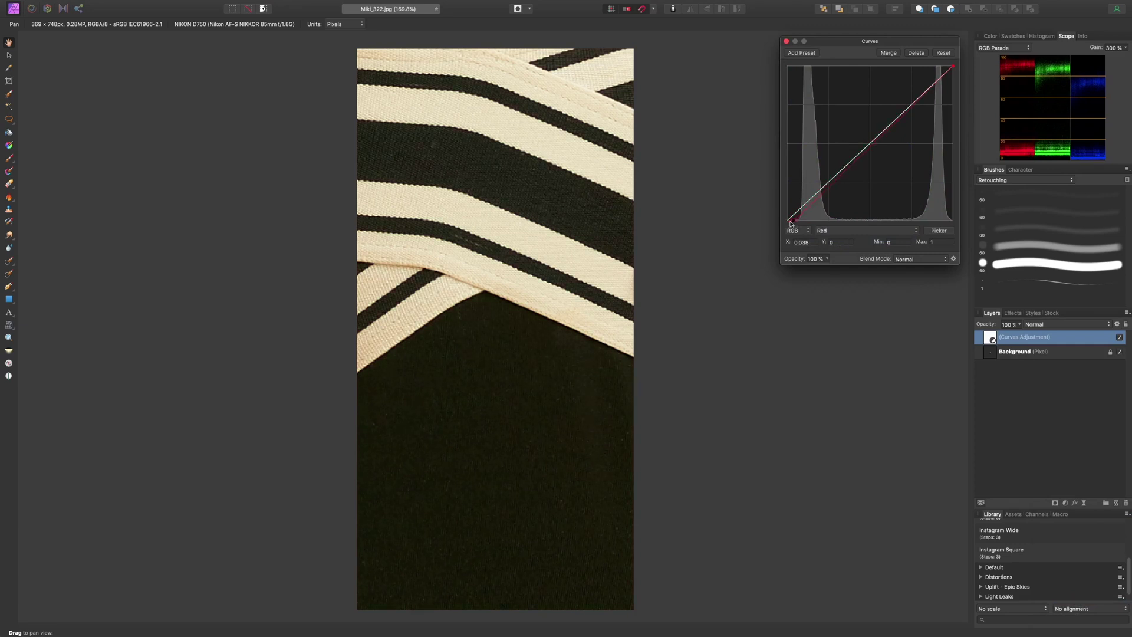
left_click_drag(953, 67, 955, 74)
- Raise the Blue curve's black point slightly, move its white point to input 0.846, and close the Curves settings
left_click(880, 230)
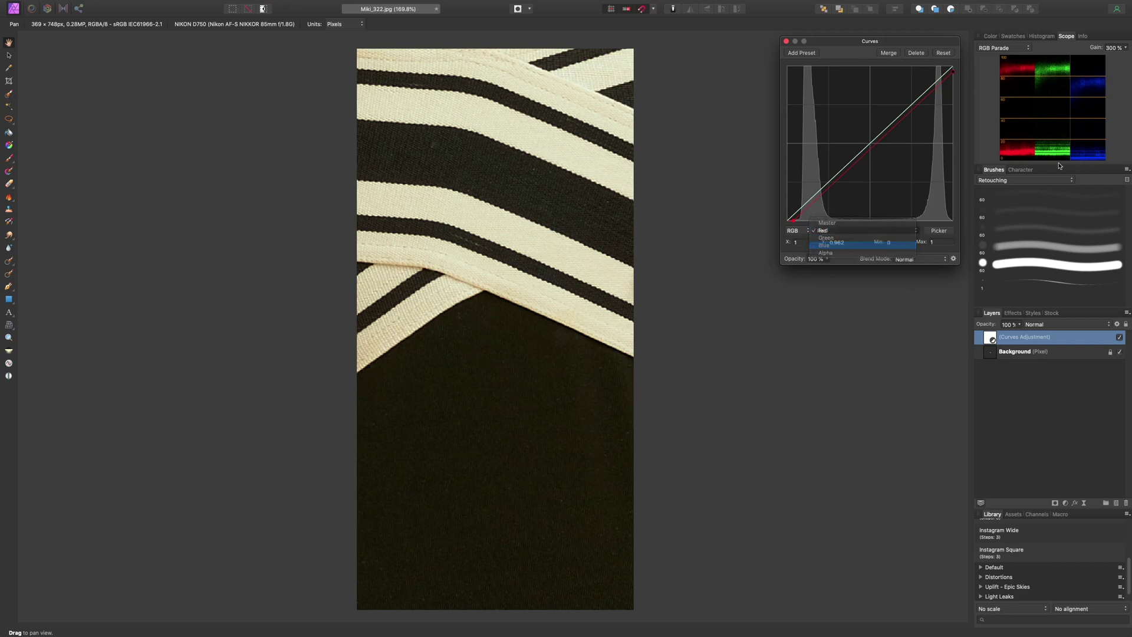
left_click(879, 246)
left_click_drag(788, 220, 787, 216)
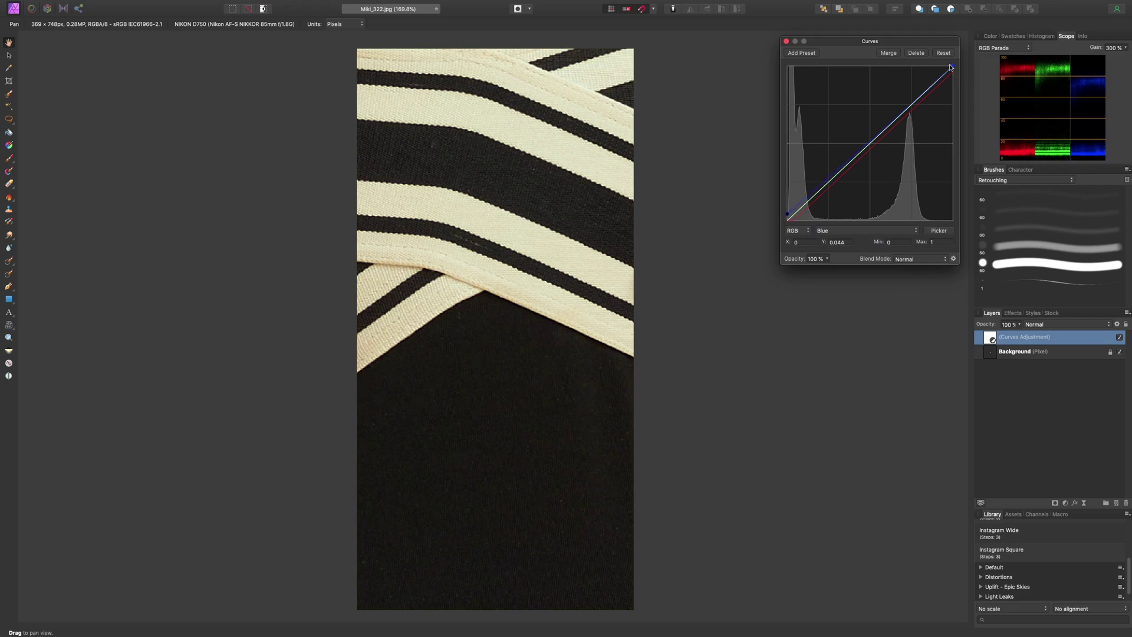
left_click_drag(953, 67, 933, 64)
left_click_drag(926, 66, 928, 68)
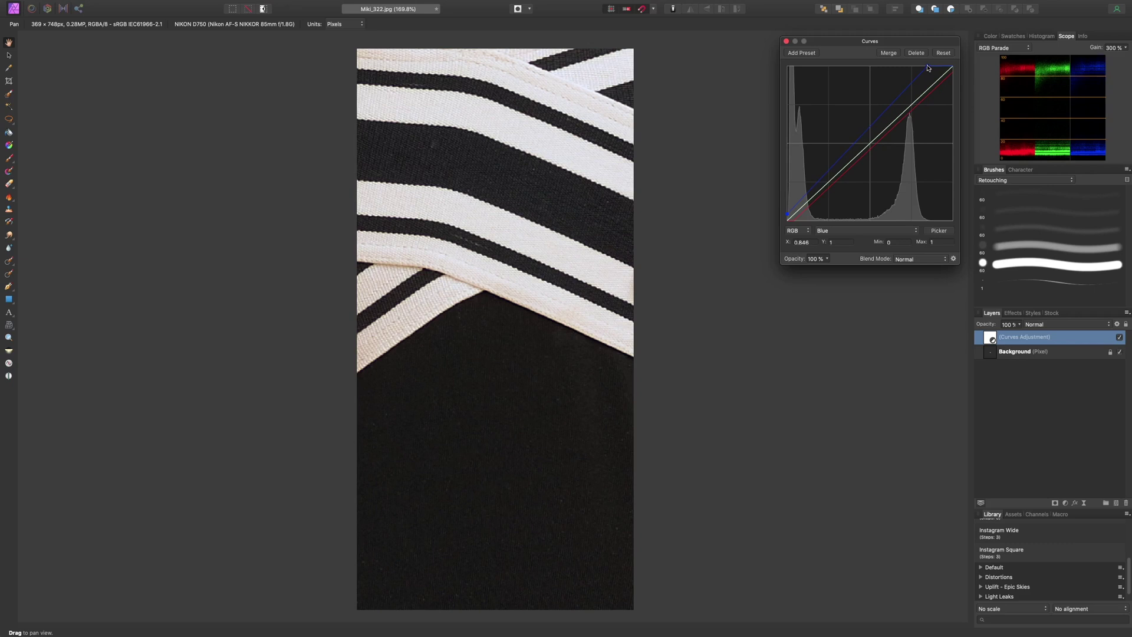
left_click(788, 215)
left_click_drag(788, 216, 788, 218)
left_click(787, 41)
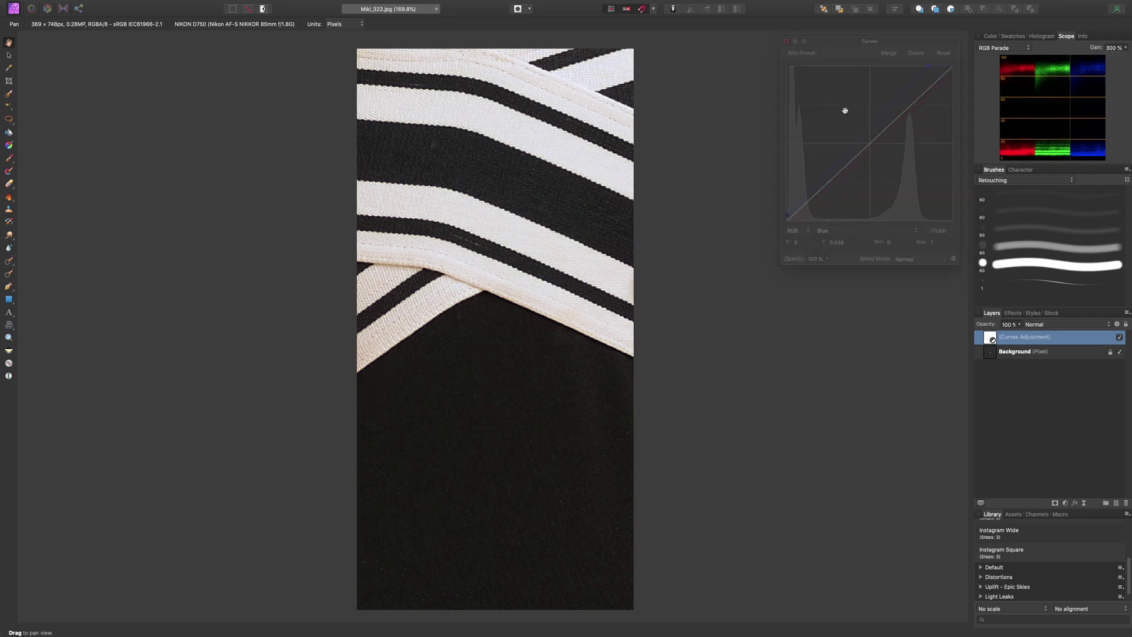
- Compare the cropped fabric with and without the Curves adjustment, and unclip the canvas to restore the full photo
left_click(1122, 339)
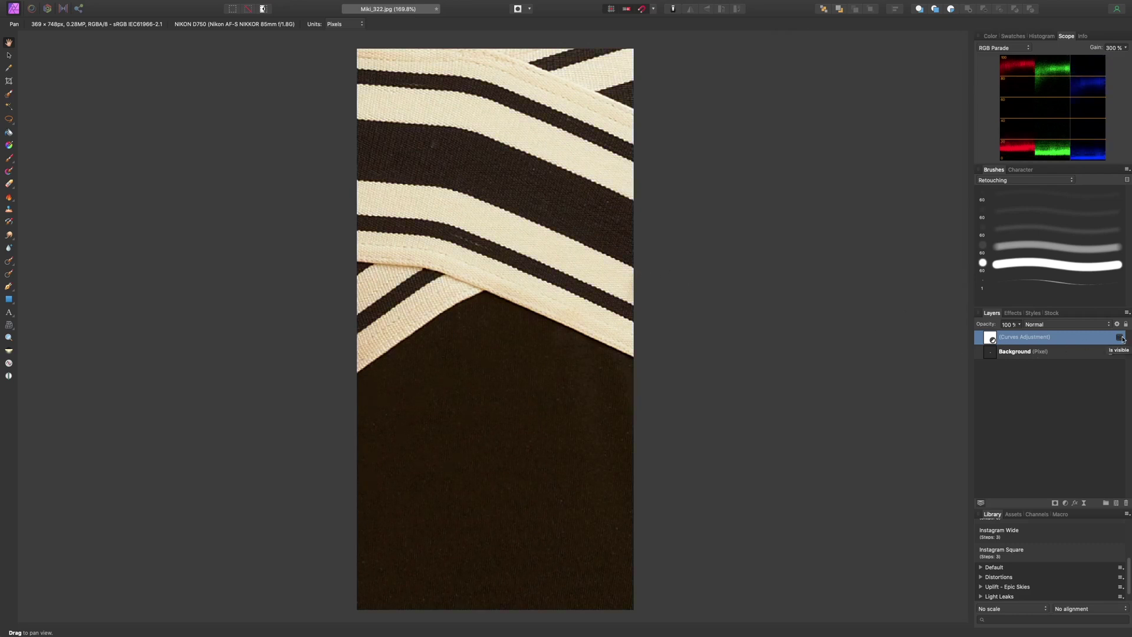
left_click(1120, 338)
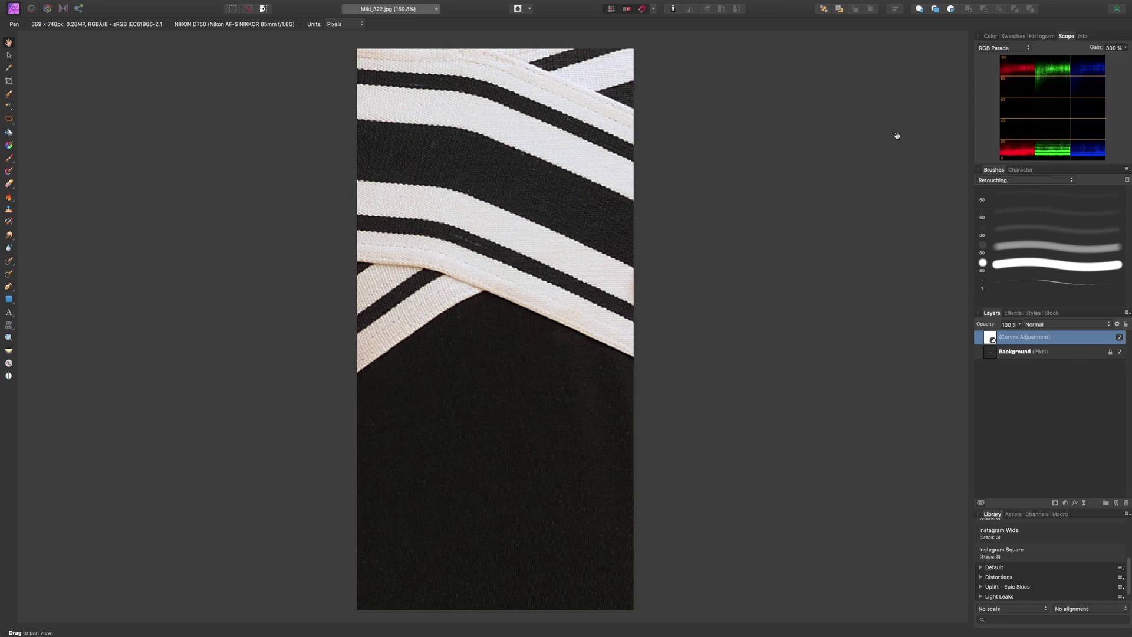
left_click(152, 3)
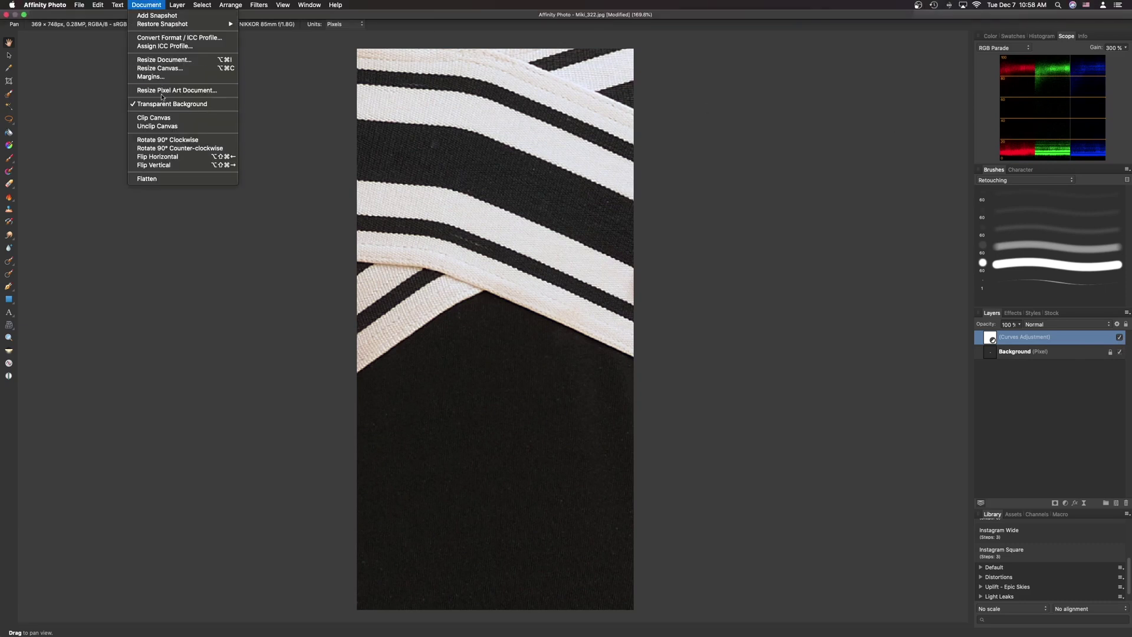
left_click(163, 127)
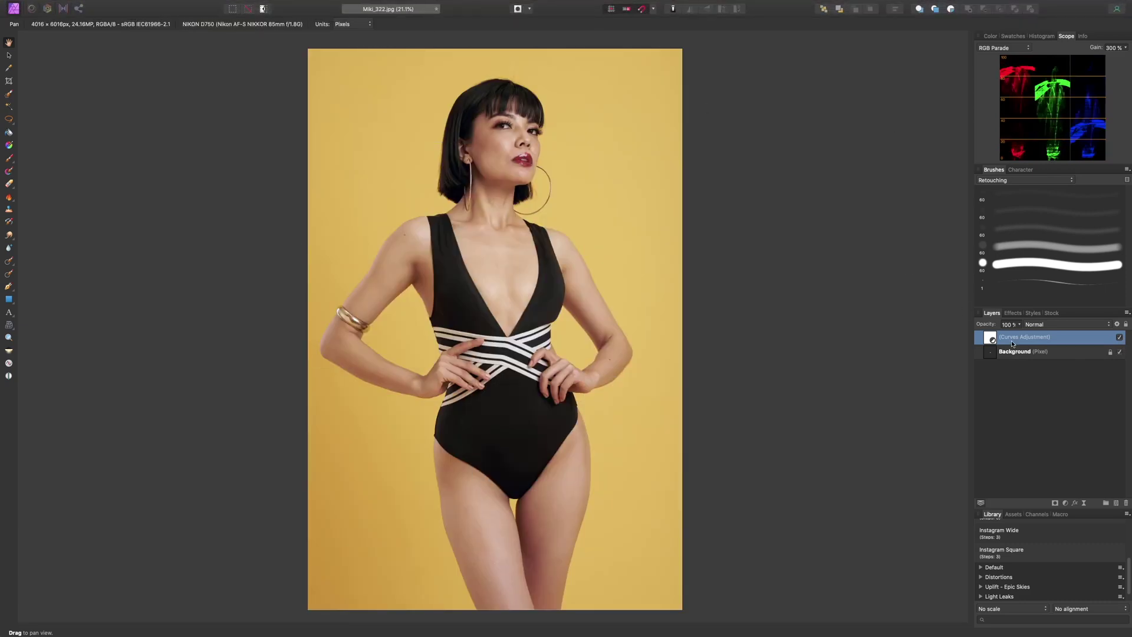
- Compare the face, waistband and whole portrait with the Curves adjustment hidden and shown
left_click(1120, 338)
scroll(581, 328, "up", 10)
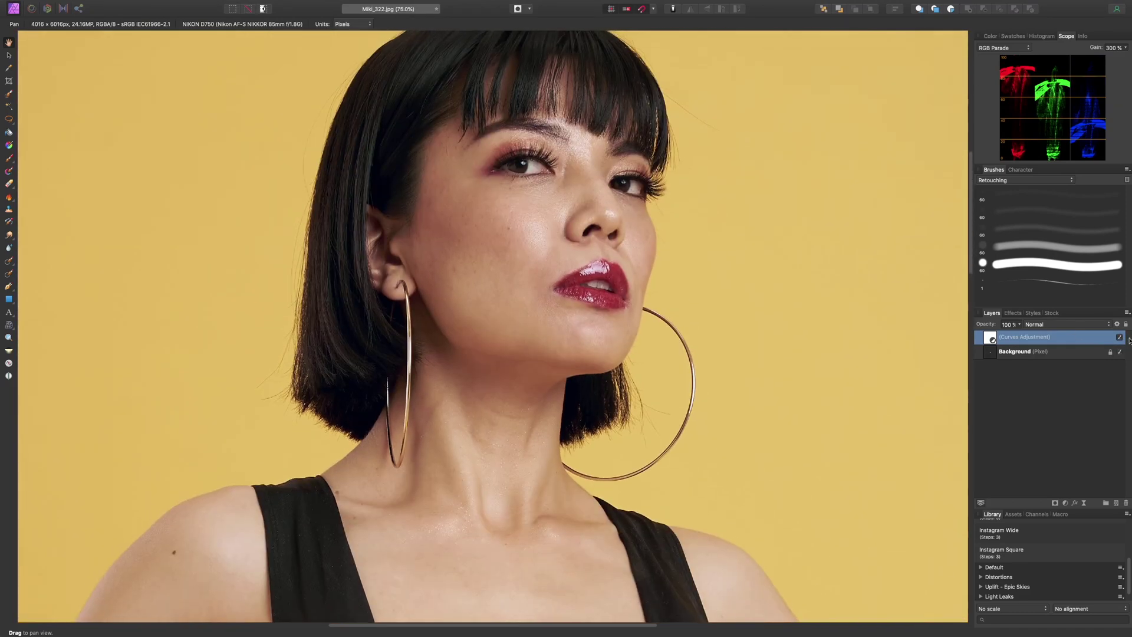
scroll(798, 367, "down", 2)
scroll(797, 366, "down", 10)
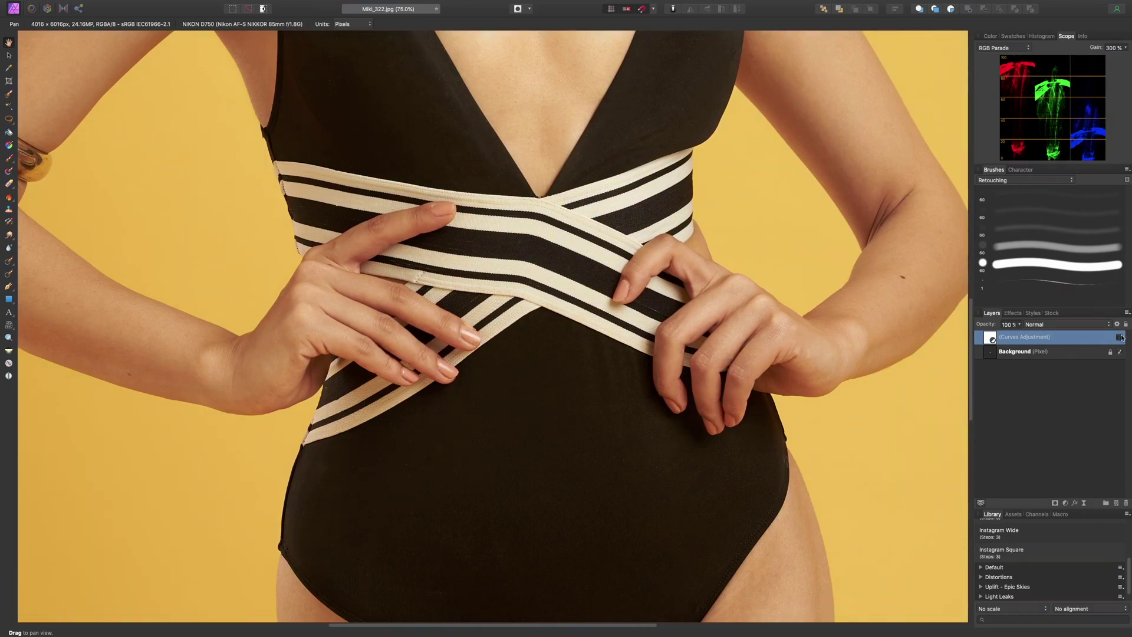
key("super+0")
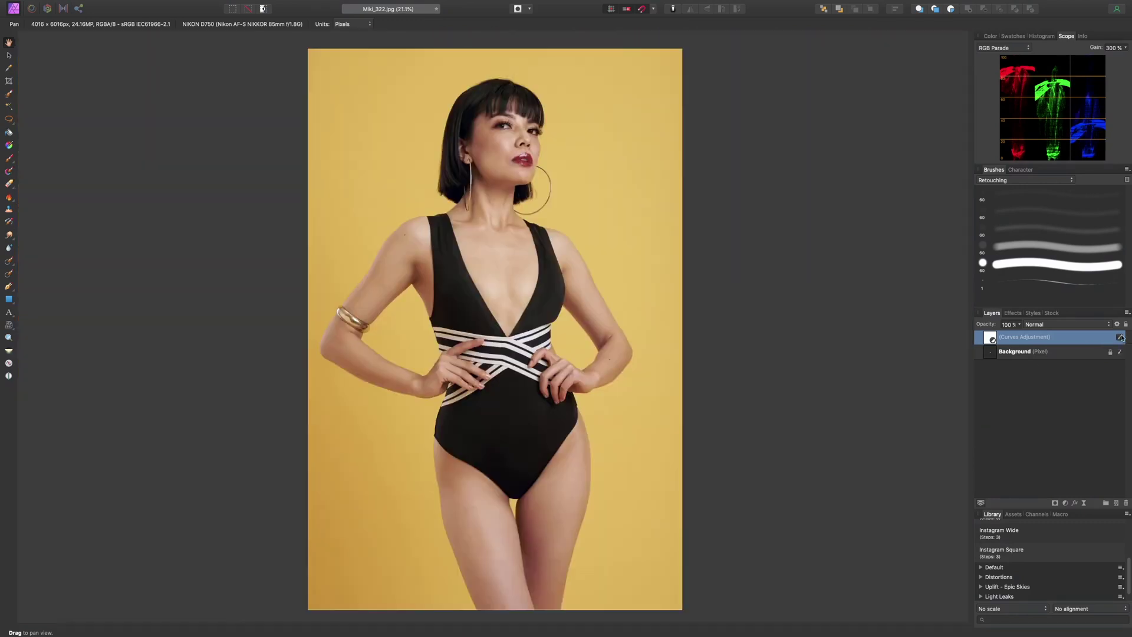
left_click(1120, 337)
- Sample the colour of a white waistband stripe with the Color Picker
left_click(9, 68)
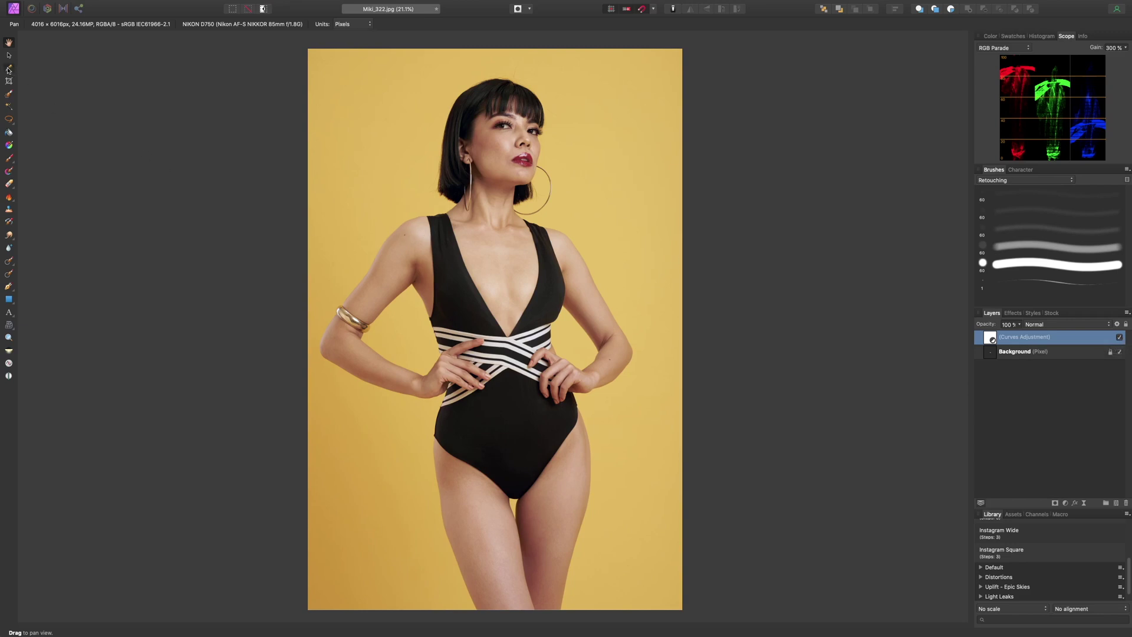
left_click(990, 36)
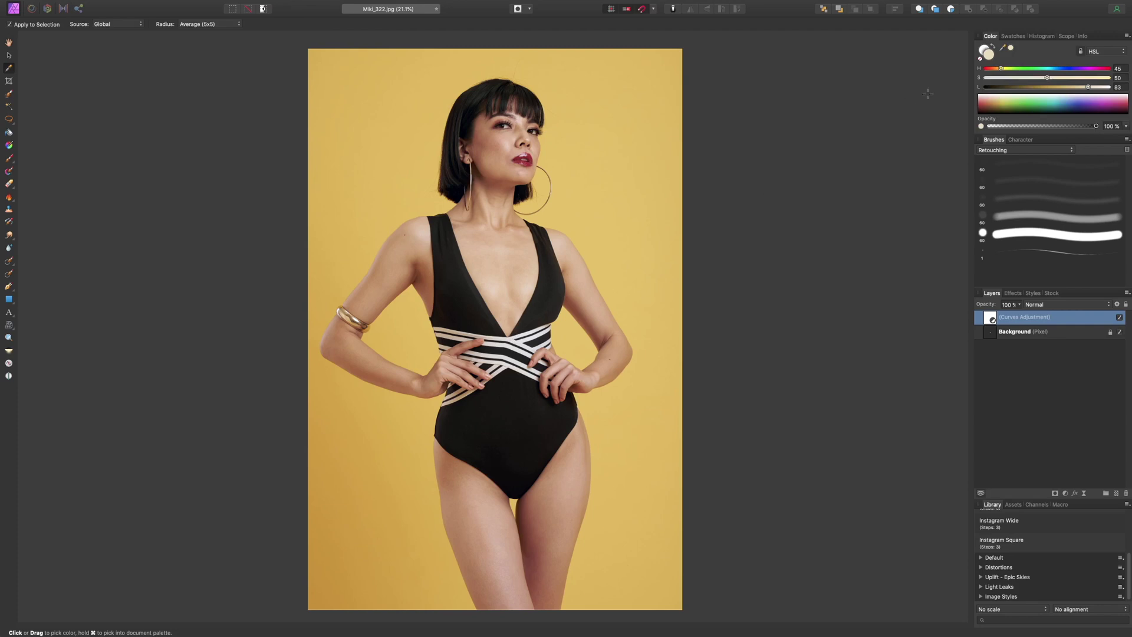
left_click(499, 357)
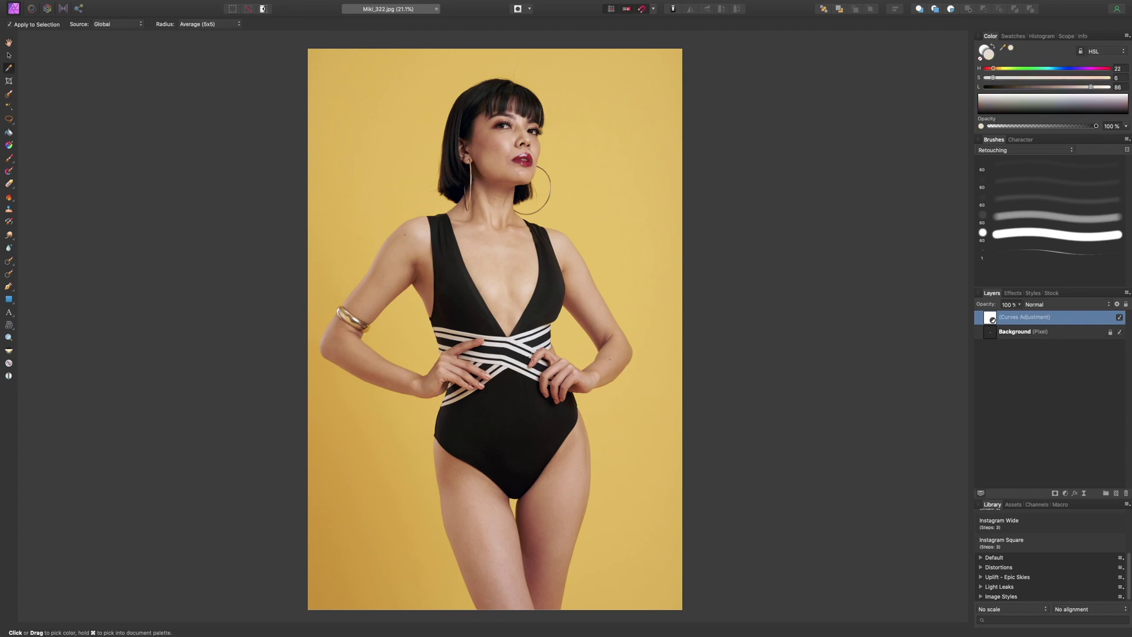
- Add a fill layer in the sampled colour, blend it with Divide and lower its opacity to 16%
left_click(177, 5)
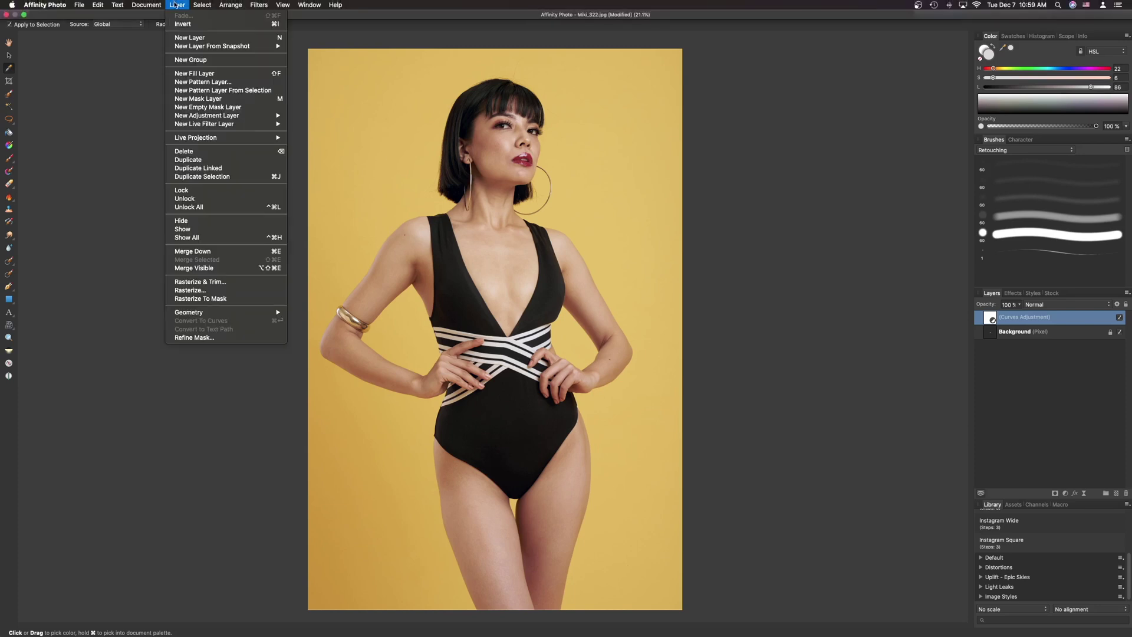
left_click(194, 73)
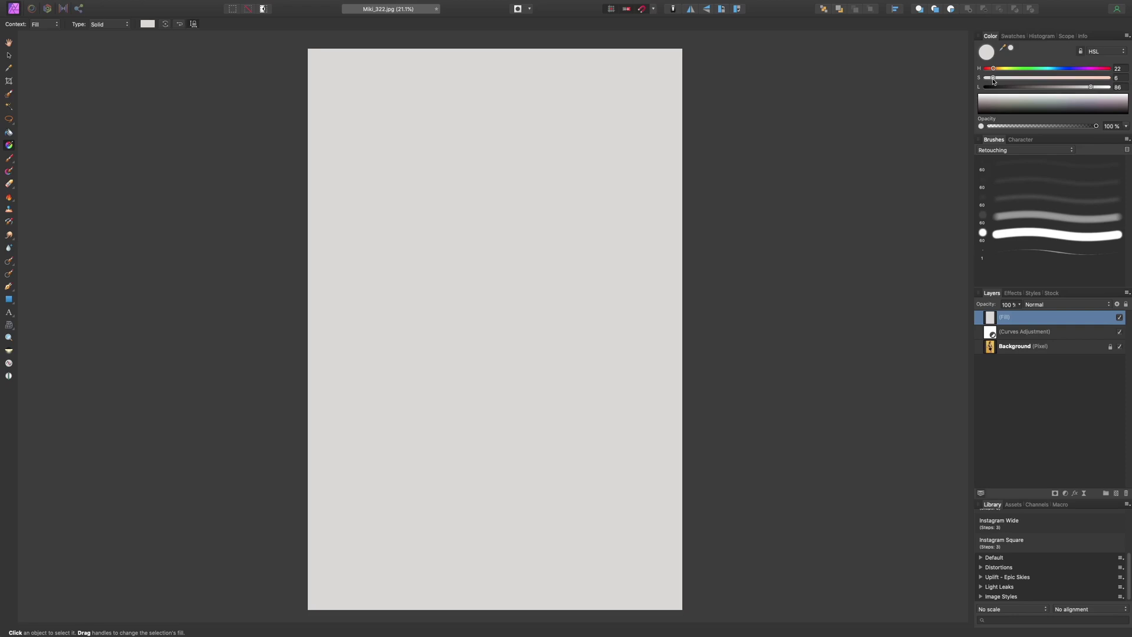
left_click(1038, 306)
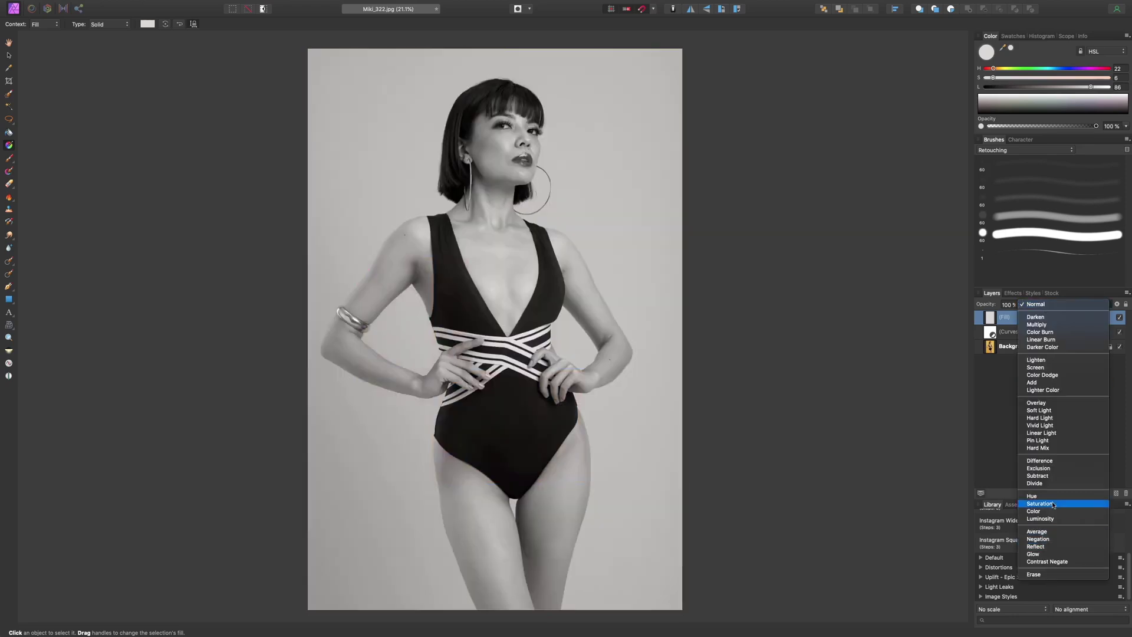
left_click(1036, 483)
left_click_drag(1019, 308, 958, 324)
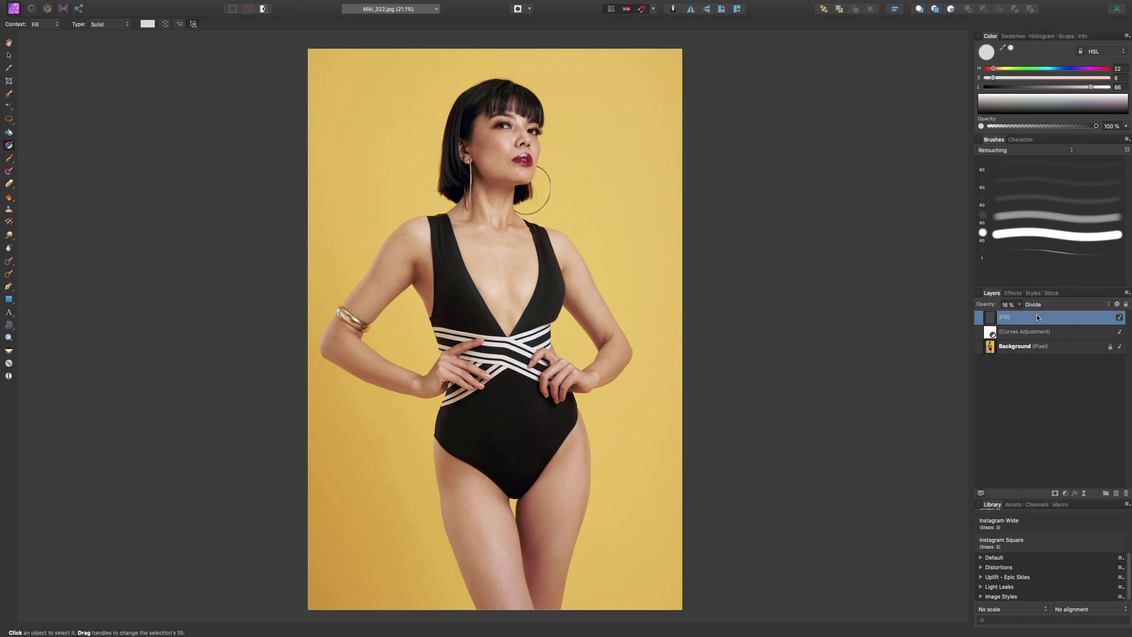
- Merge the visible layers into a new pixel layer, apply an Average blur to it and invert its colour
key("super+alt+shift+e")
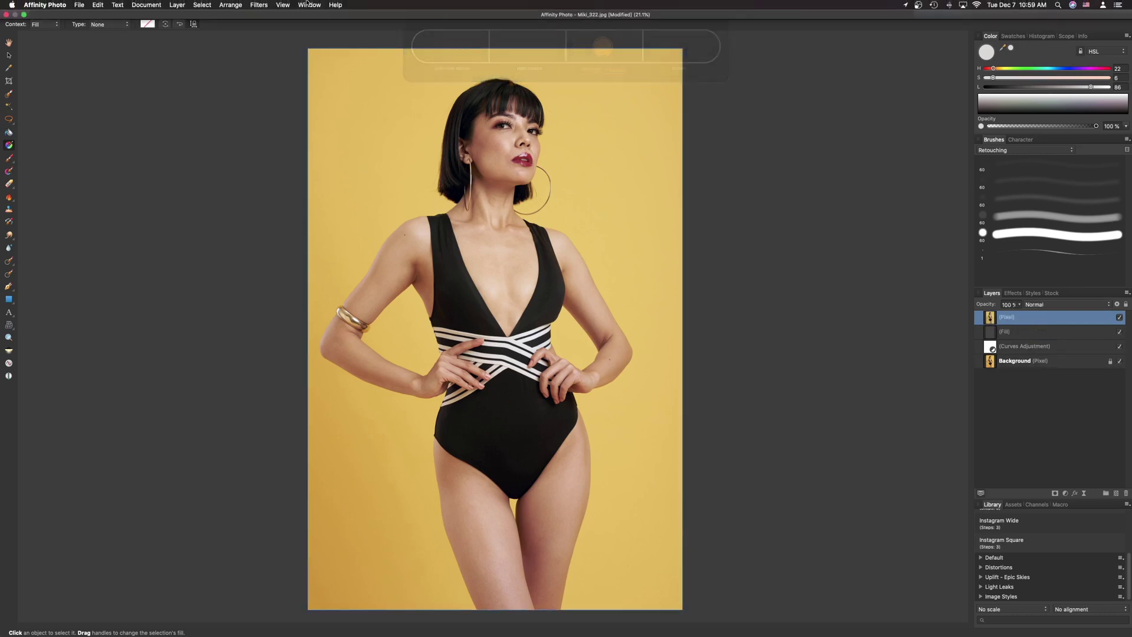
left_click(259, 5)
mouse_move(295, 29)
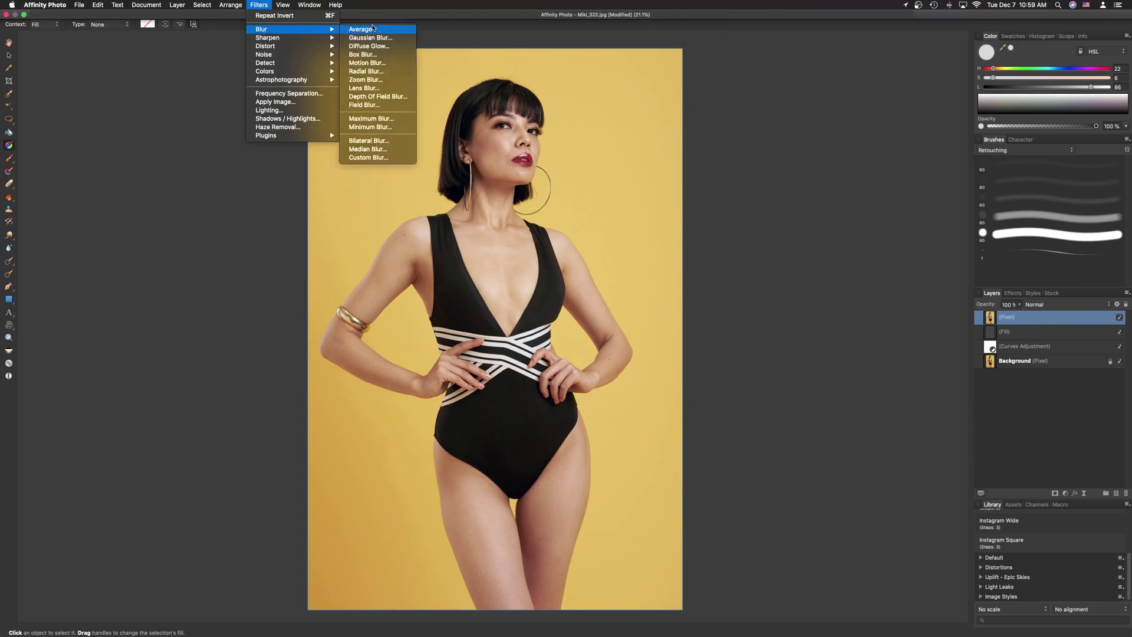
left_click(373, 28)
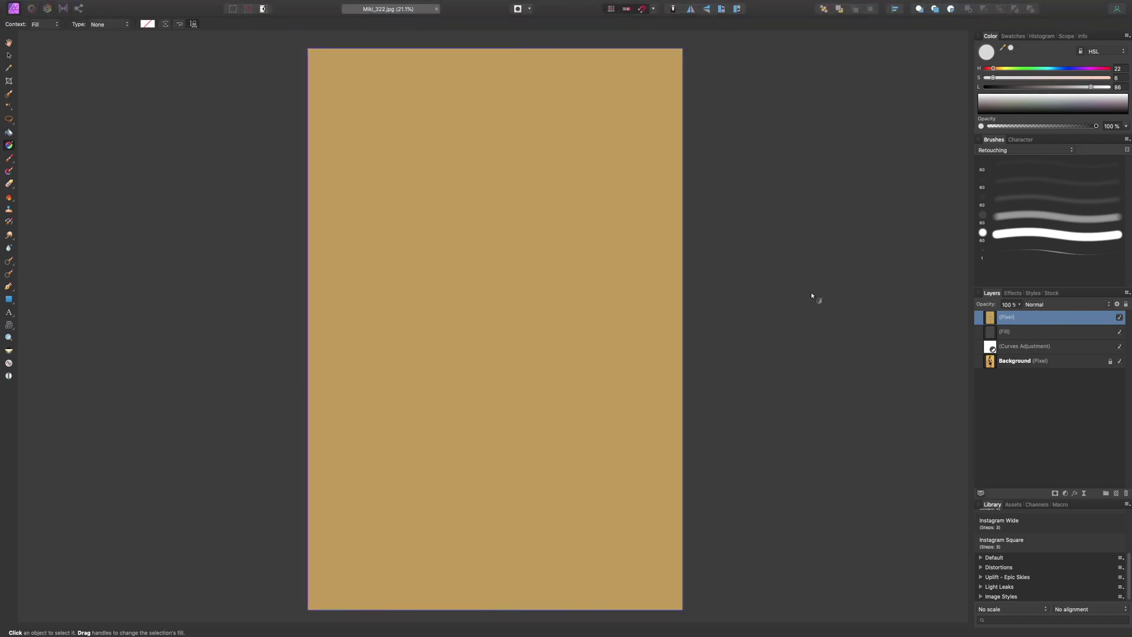
key("super+i")
- Blend the inverted average layer with Soft Light at 13% opacity
left_click(1042, 304)
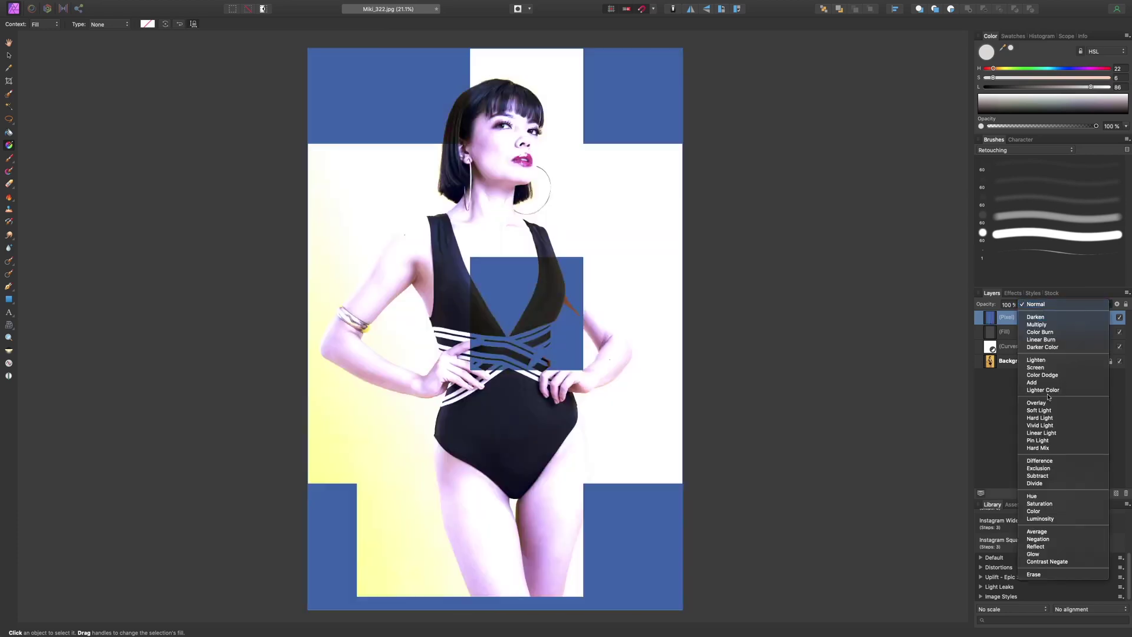
left_click(1040, 410)
left_click(1019, 304)
left_click_drag(1024, 314, 957, 317)
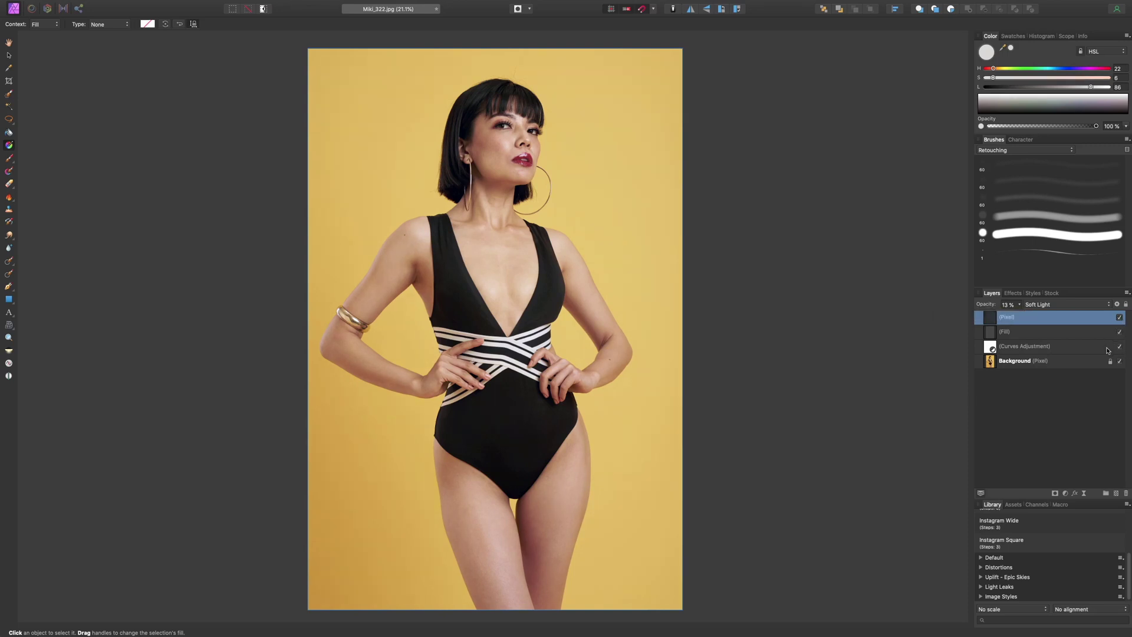
- Select the pixel, fill and Curves layers together and toggle their visibility to compare before and after
key("shift+Down")
key("shift+Down")
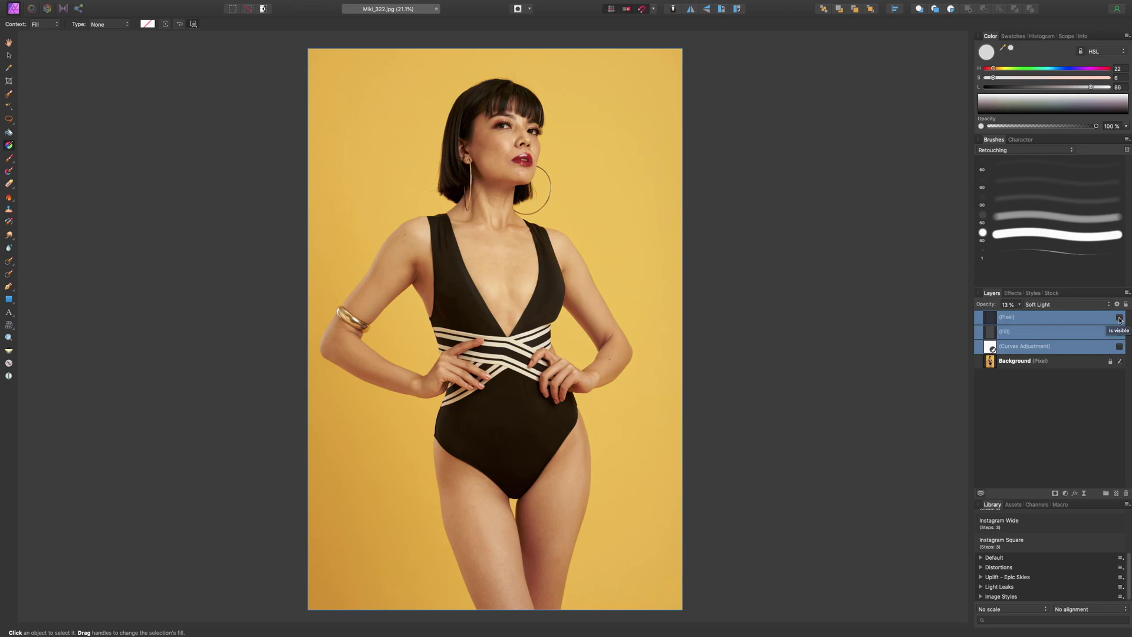
left_click(1119, 319)
left_click(1119, 319)
- Check the corrected photo's colour distribution in the Vectorscope and return to the HSL colour controls
left_click(1067, 37)
left_click(1014, 49)
left_click(1002, 65)
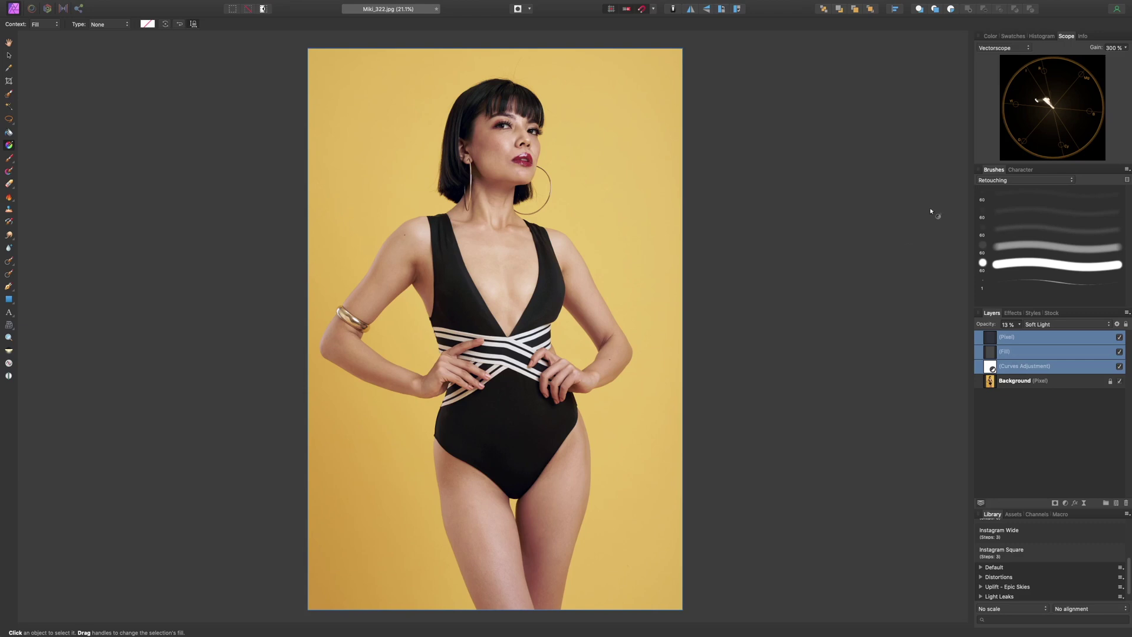
left_click(991, 36)
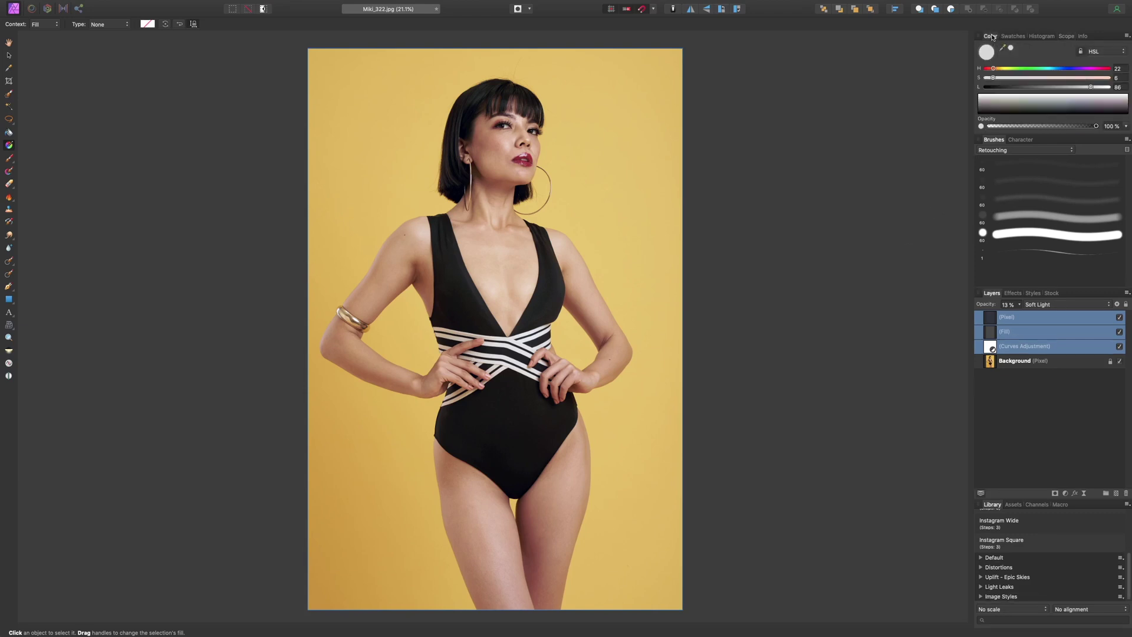